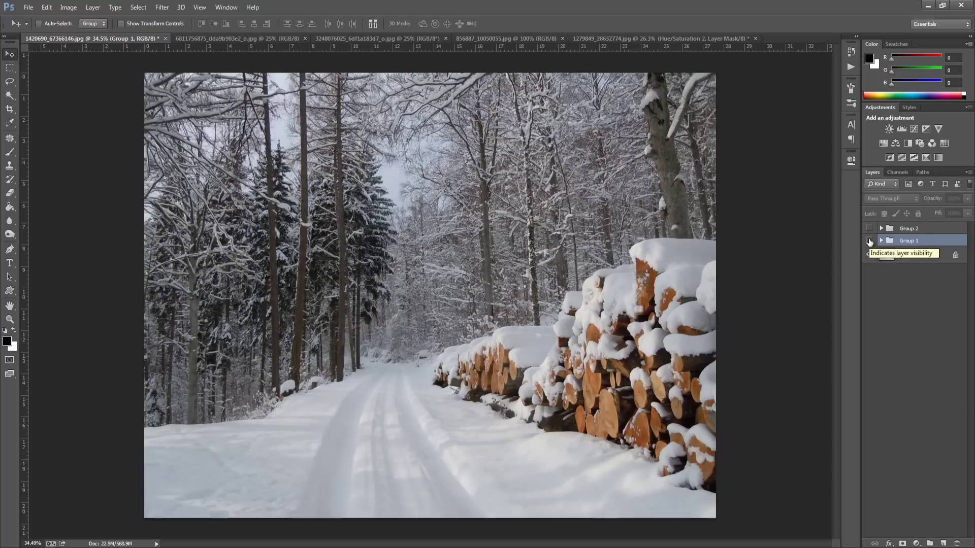
Preview the two snow effects on the forest road photo by showing Group 1 alone and Group 2 alone
{"action": "left_click", "coordinate": [870, 241]}
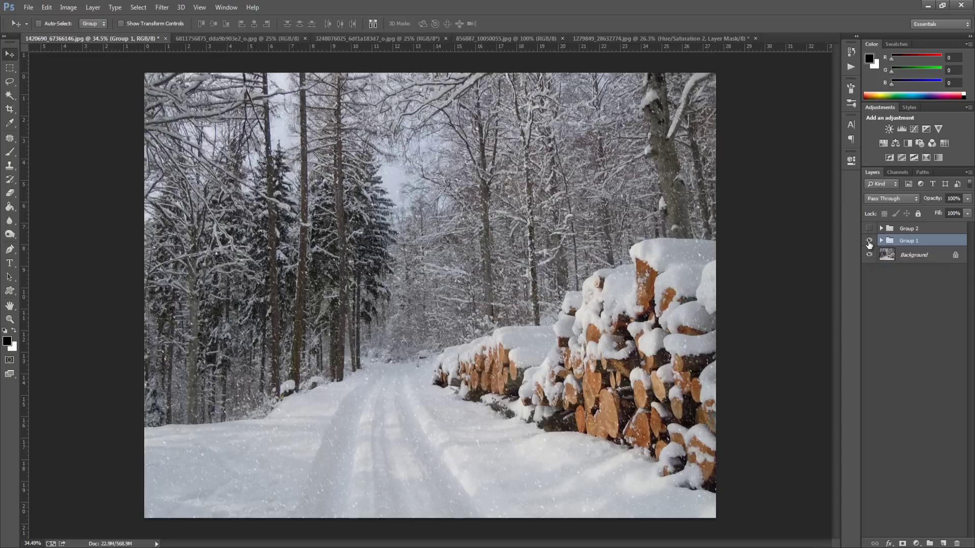
{"action": "left_click", "coordinate": [868, 241]}
{"action": "left_click", "coordinate": [869, 229]}
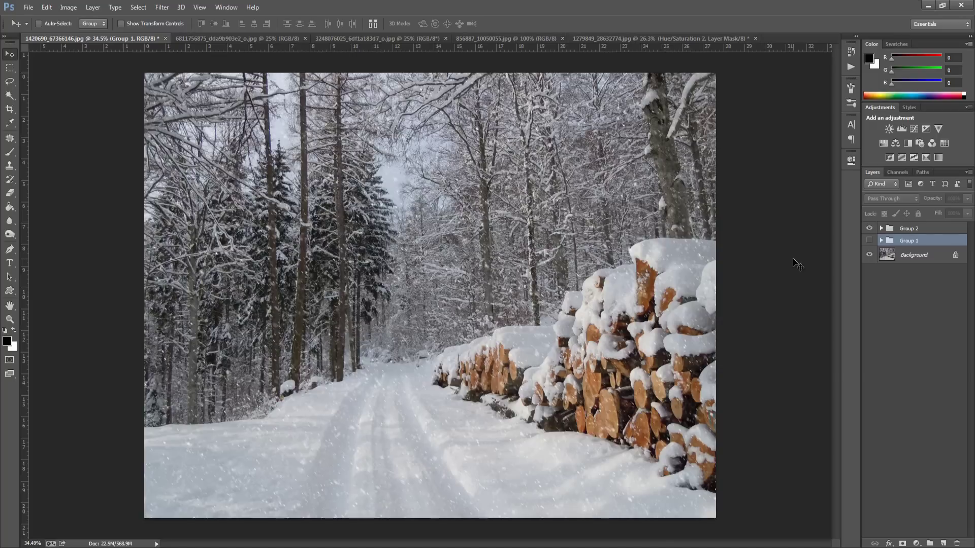
Look through the other open winter photos up to the red barn image and hide its visible Hue/Saturation adjustment layer
{"action": "left_click", "coordinate": [377, 38]}
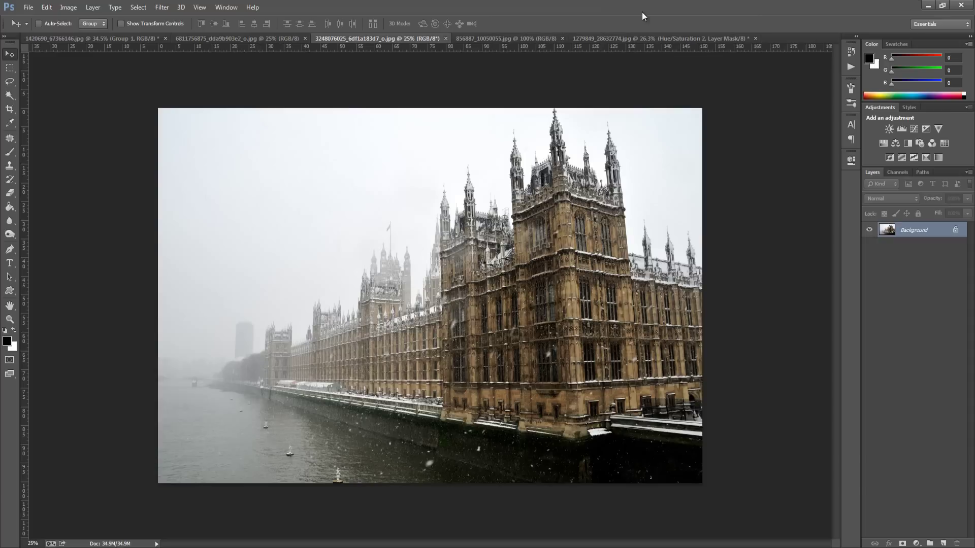
{"action": "left_click", "coordinate": [519, 38]}
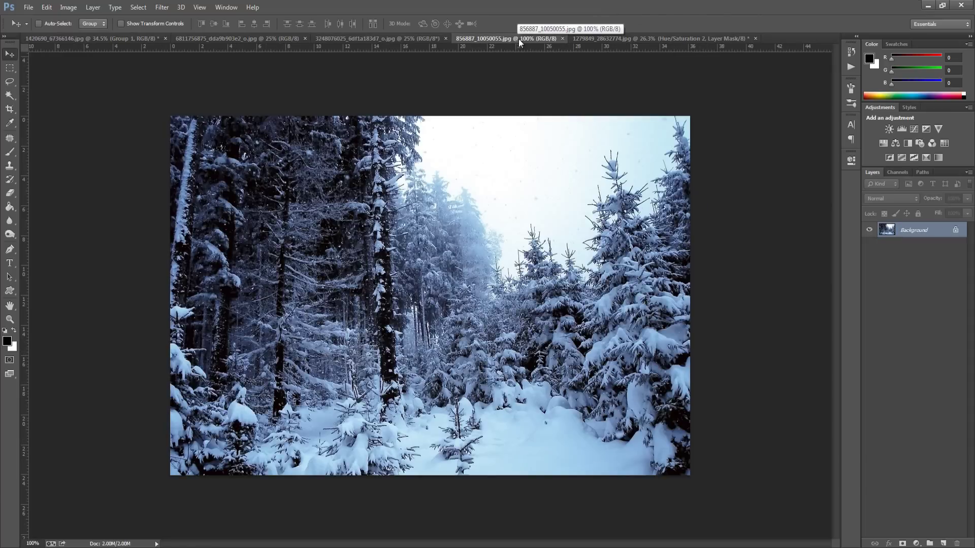
{"action": "left_click", "coordinate": [590, 38]}
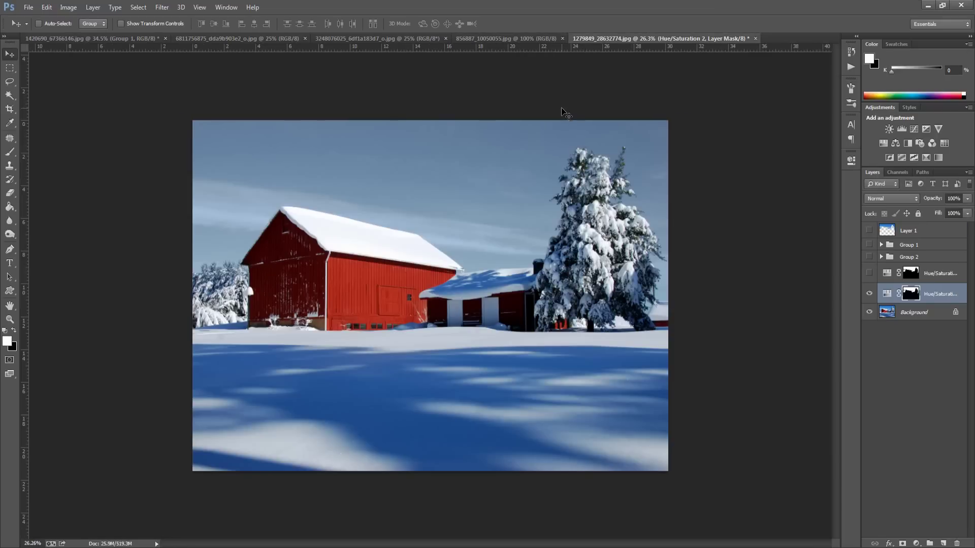
{"action": "left_click", "coordinate": [869, 294]}
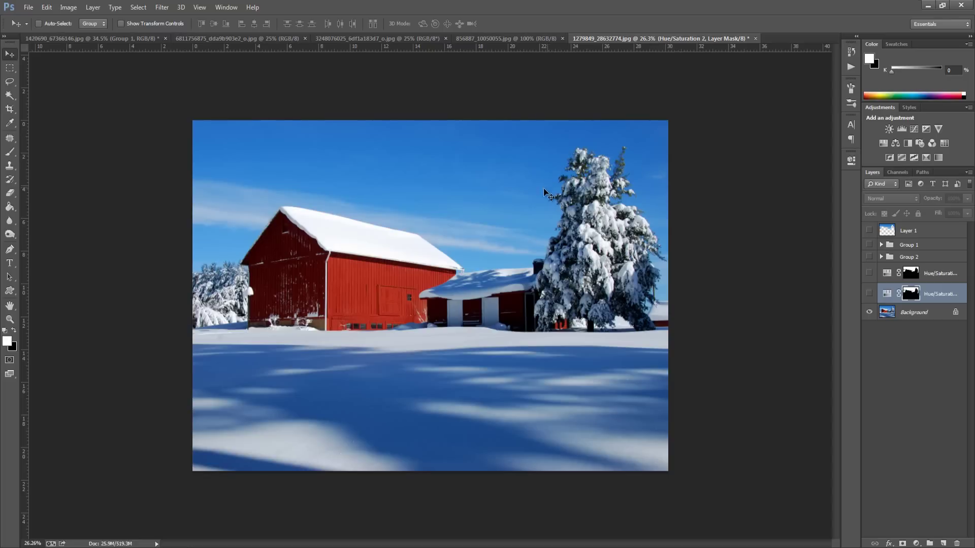
Try to select the blue sky with Color Range, adding sky color samples and setting the fuzziness to 71
{"action": "left_click", "coordinate": [138, 7]}
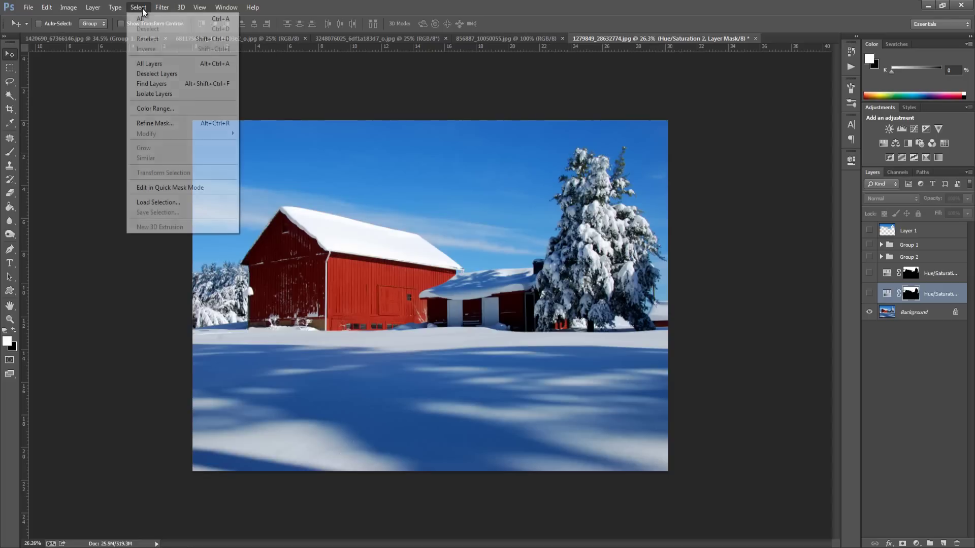
{"action": "left_click", "coordinate": [155, 109]}
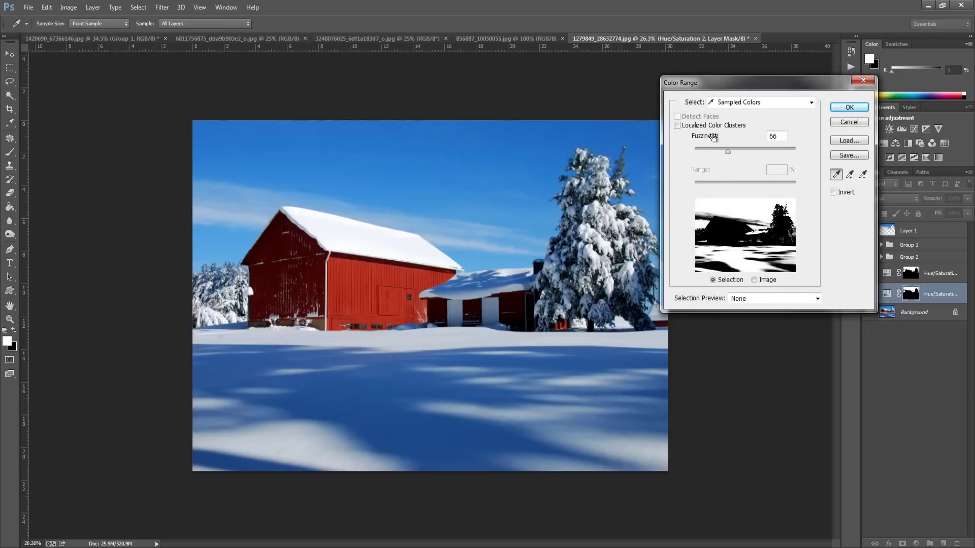
{"action": "left_click_drag", "start_coordinate": [739, 86], "coordinate": [698, 199]}
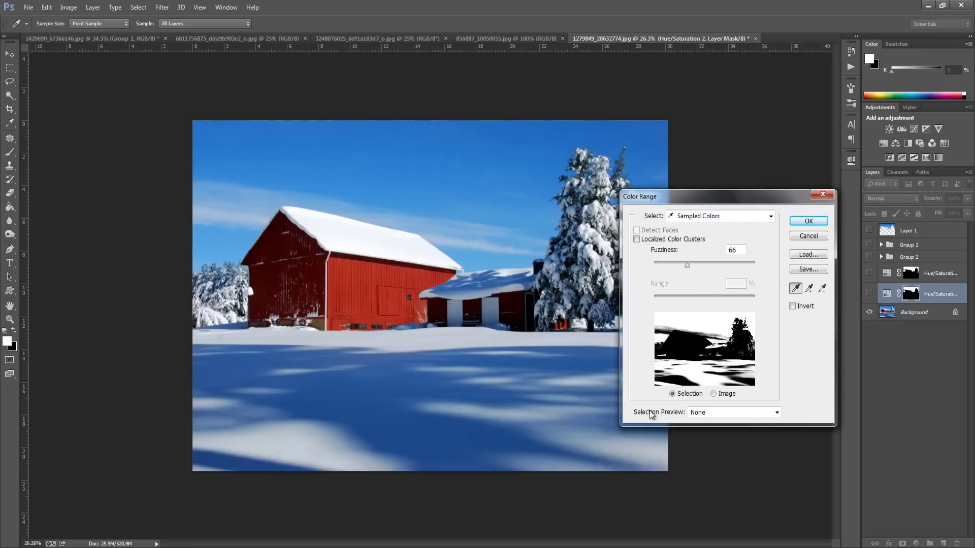
{"action": "left_click", "coordinate": [809, 289]}
{"action": "left_click", "coordinate": [379, 149]}
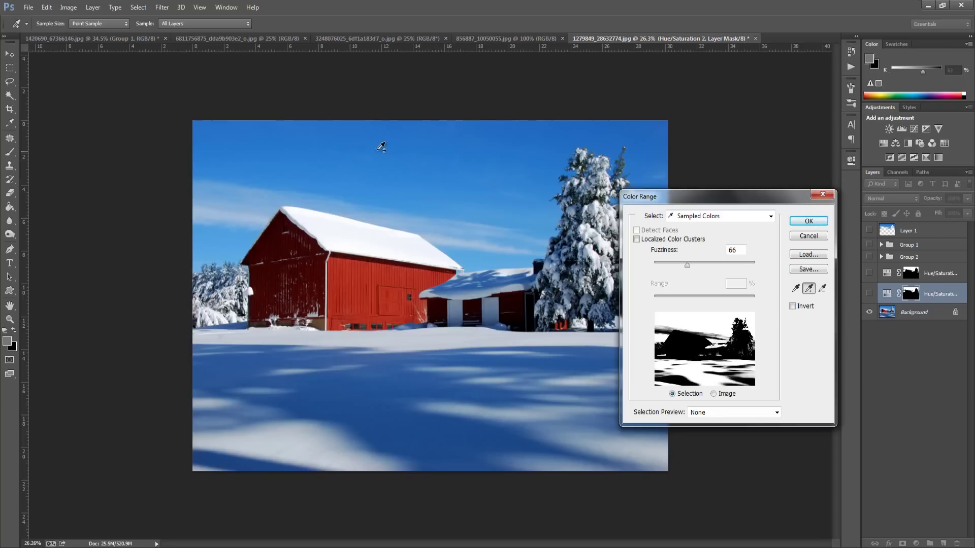
{"action": "left_click", "coordinate": [519, 147]}
{"action": "mouse_move", "coordinate": [690, 263]}
{"action": "left_mouse_down"}
{"action": "mouse_move", "coordinate": [702, 264]}
{"action": "mouse_move", "coordinate": [675, 263]}
{"action": "mouse_move", "coordinate": [701, 263]}
{"action": "mouse_move", "coordinate": [689, 260]}
{"action": "left_mouse_up"}
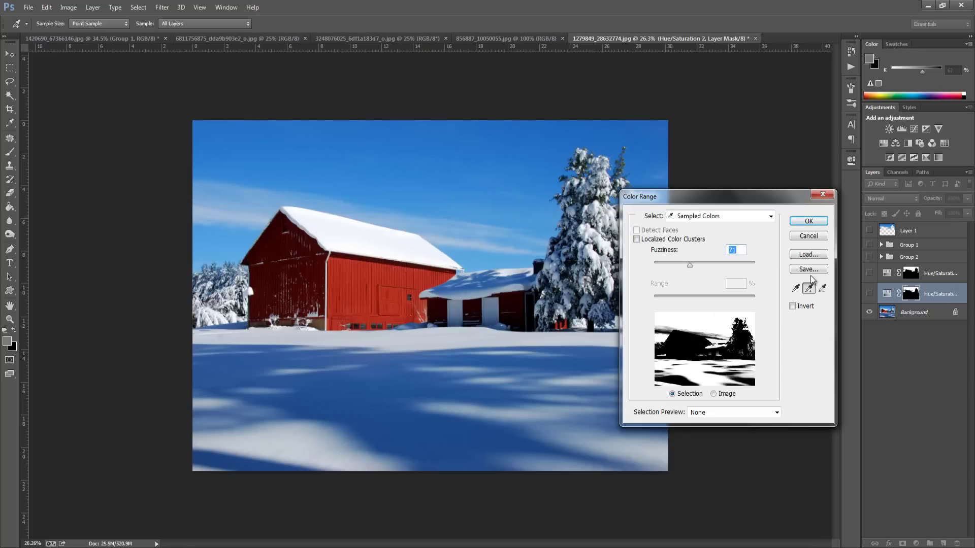
{"action": "left_click", "coordinate": [809, 221]}
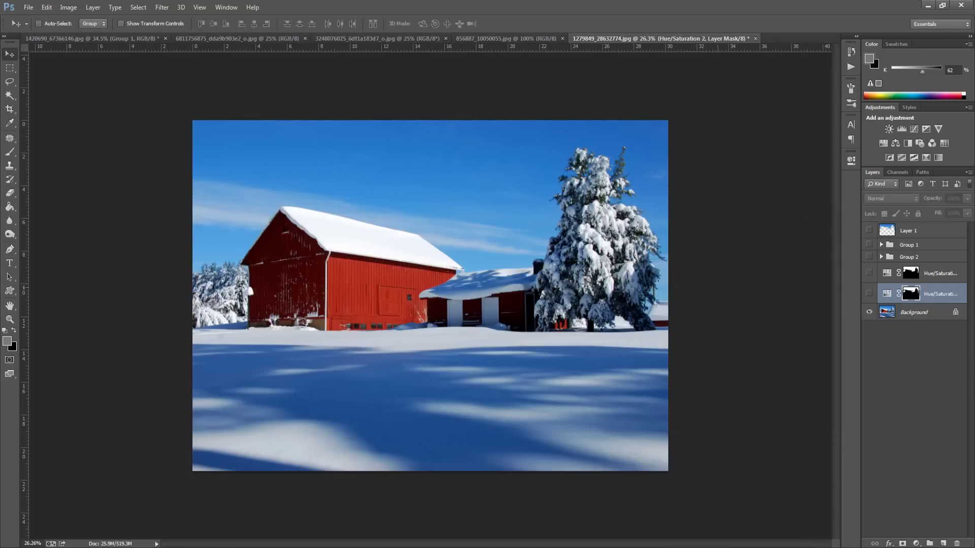
Select the blue areas of the Background layer with Color Range, using sampled colors at fuzziness 71
{"action": "left_click", "coordinate": [919, 313]}
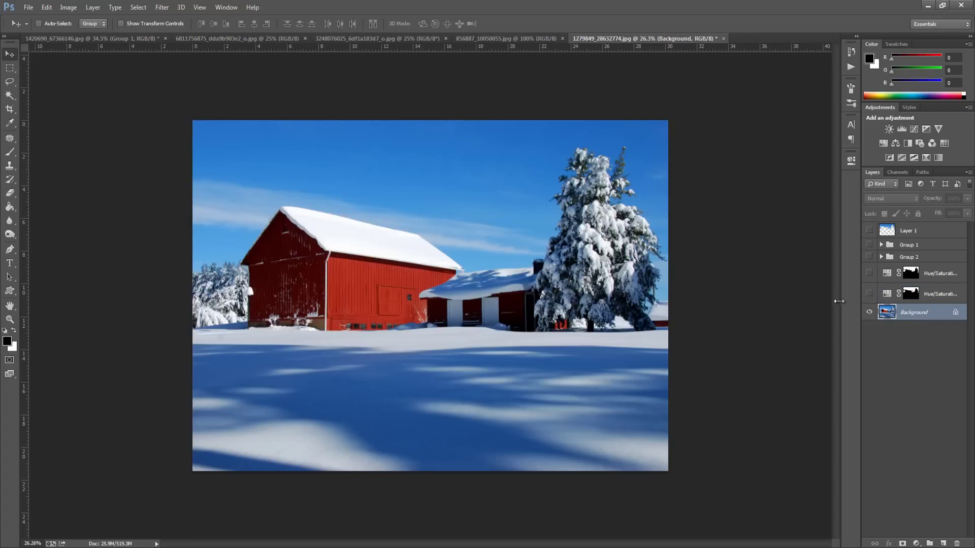
{"action": "left_click", "coordinate": [138, 7]}
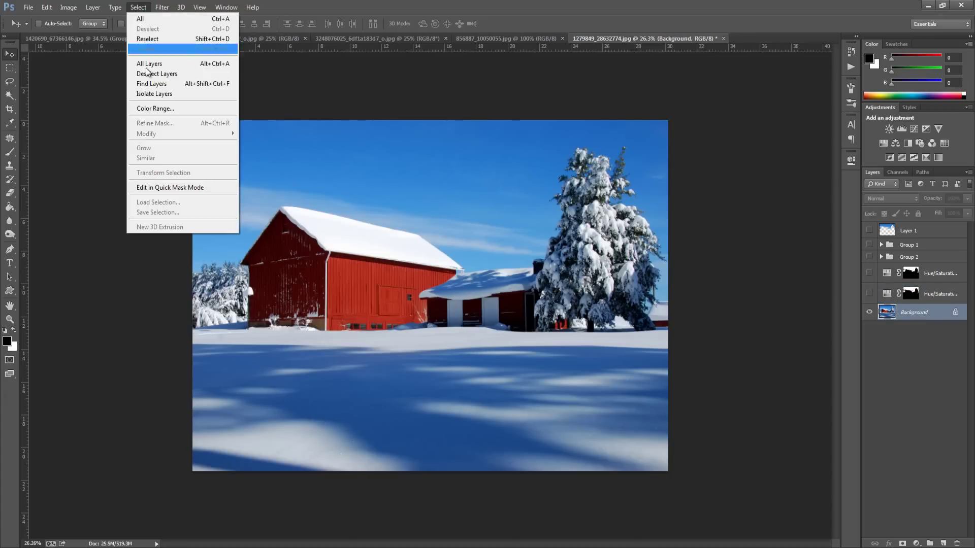
{"action": "left_click", "coordinate": [152, 108]}
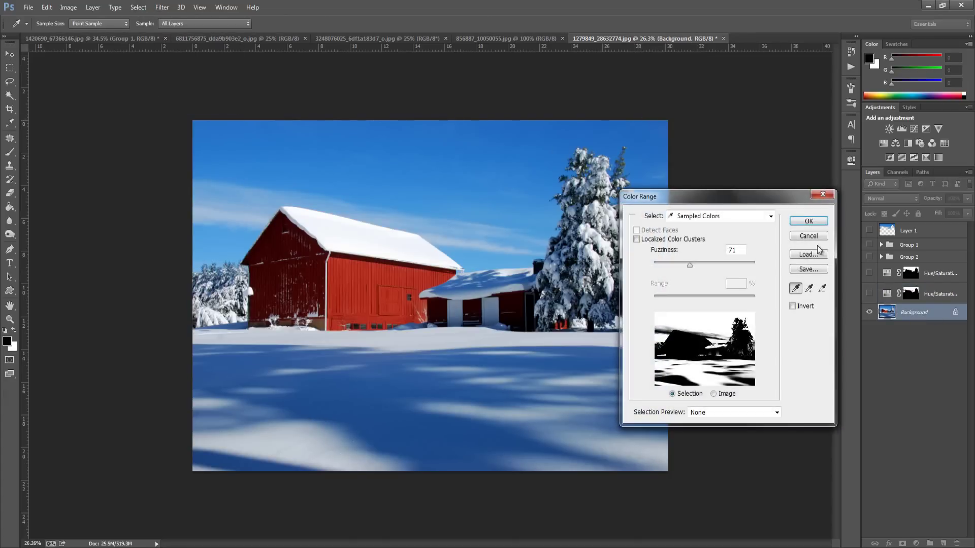
{"action": "left_click", "coordinate": [808, 221]}
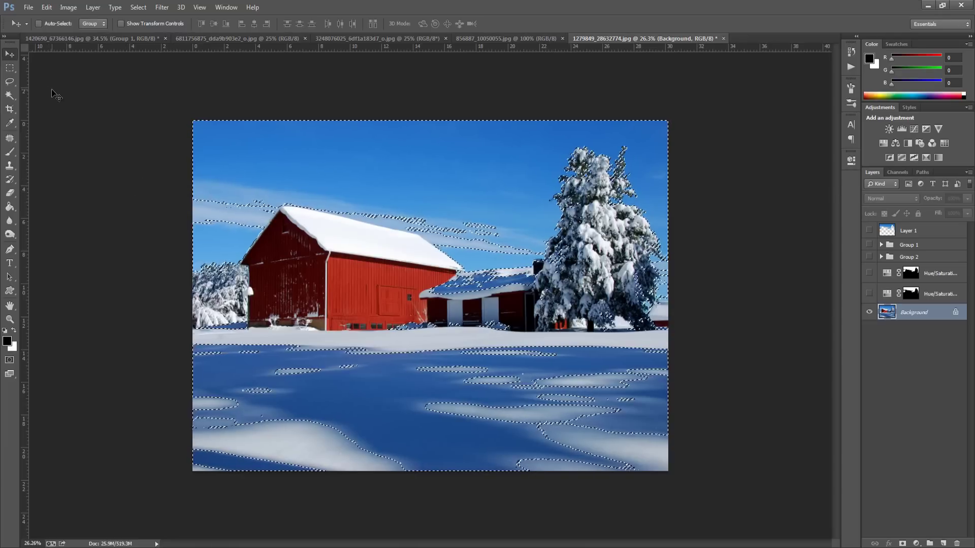
Subtract the snowy foreground and the small building's roof from the selection with the Rectangular Marquee tool
{"action": "left_click", "coordinate": [10, 68]}
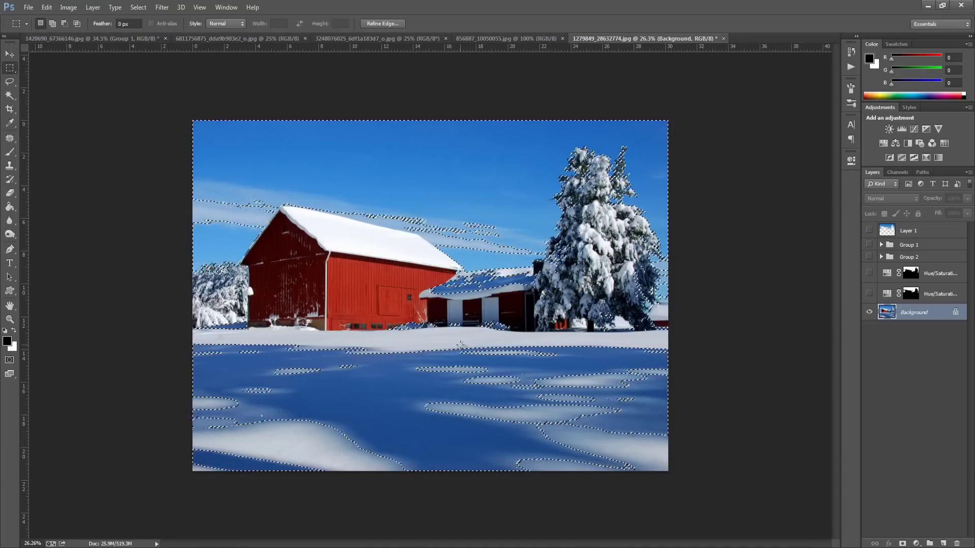
{"action": "left_click_drag", "start_coordinate": [686, 340], "coordinate": [116, 500]}
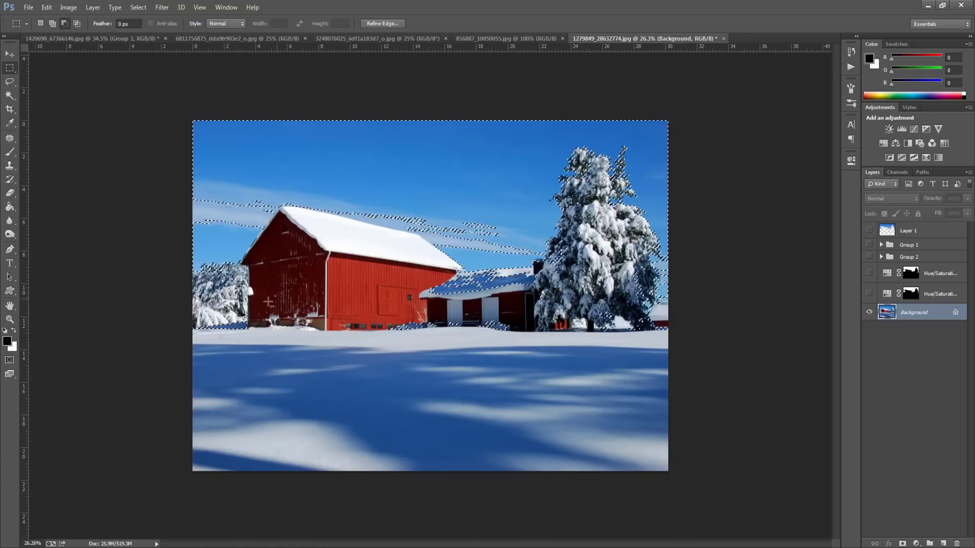
{"action": "left_click_drag", "start_coordinate": [371, 362], "coordinate": [463, 343]}
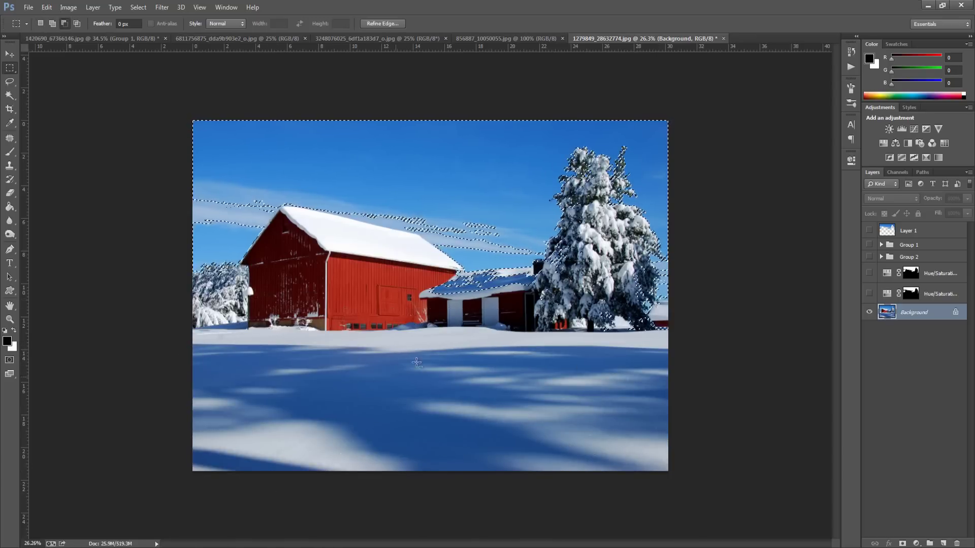
{"action": "left_click_drag", "start_coordinate": [432, 288], "coordinate": [435, 290]}
{"action": "left_click_drag", "start_coordinate": [538, 311], "coordinate": [535, 287]}
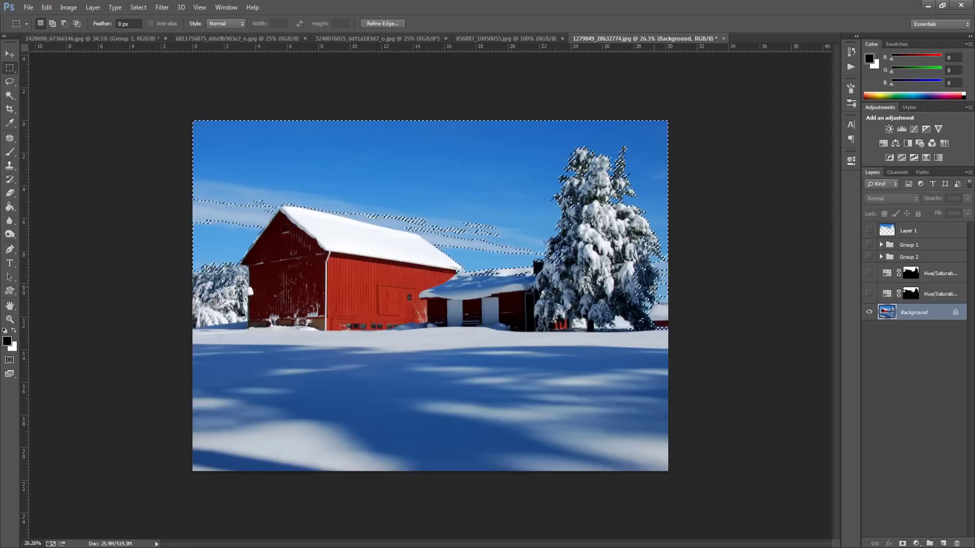
Replace the selection with the sky outline loaded from Layer 1 and add a Hue/Saturation adjustment layer above the Background
{"action": "key", "text": "ctrl+d"}
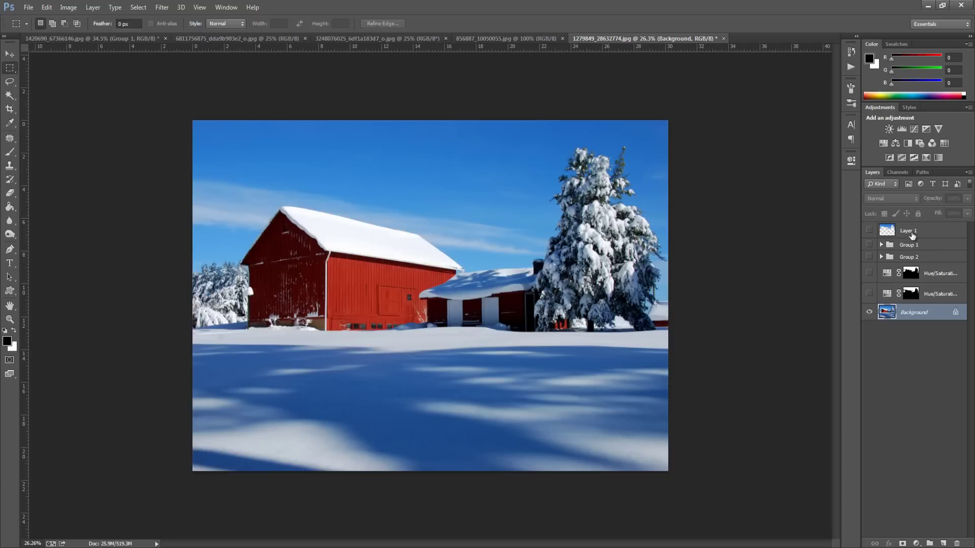
{"action": "left_click", "coordinate": [884, 231], "text": "ctrl"}
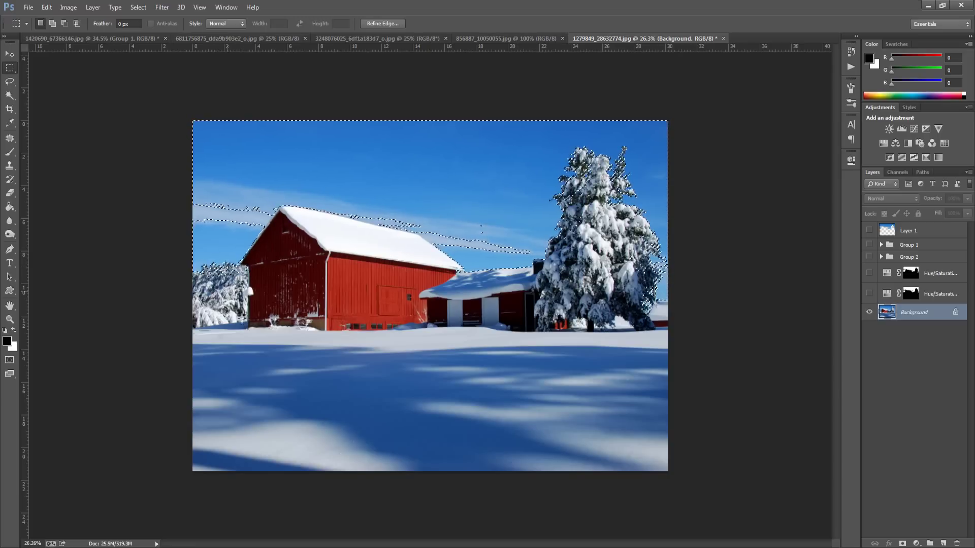
{"action": "left_click", "coordinate": [916, 543]}
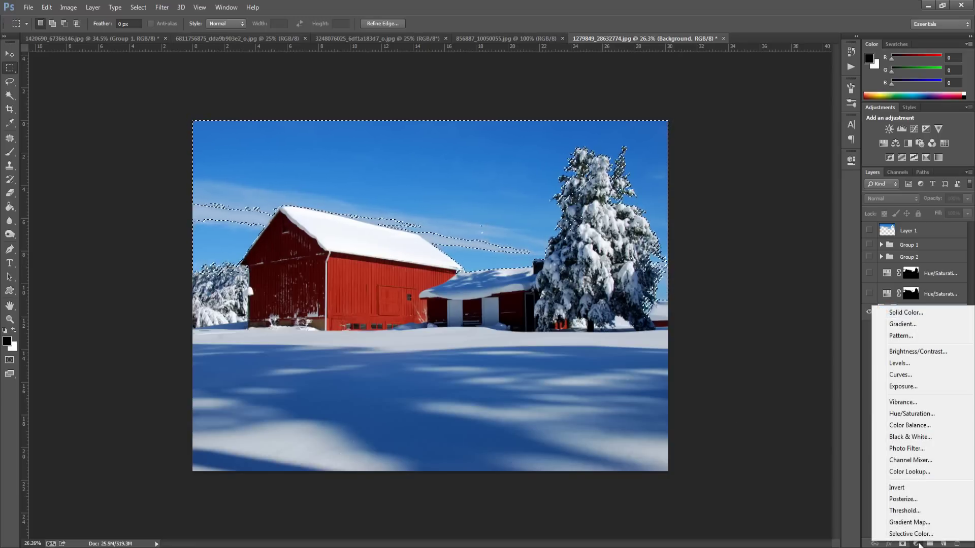
{"action": "left_click", "coordinate": [902, 414]}
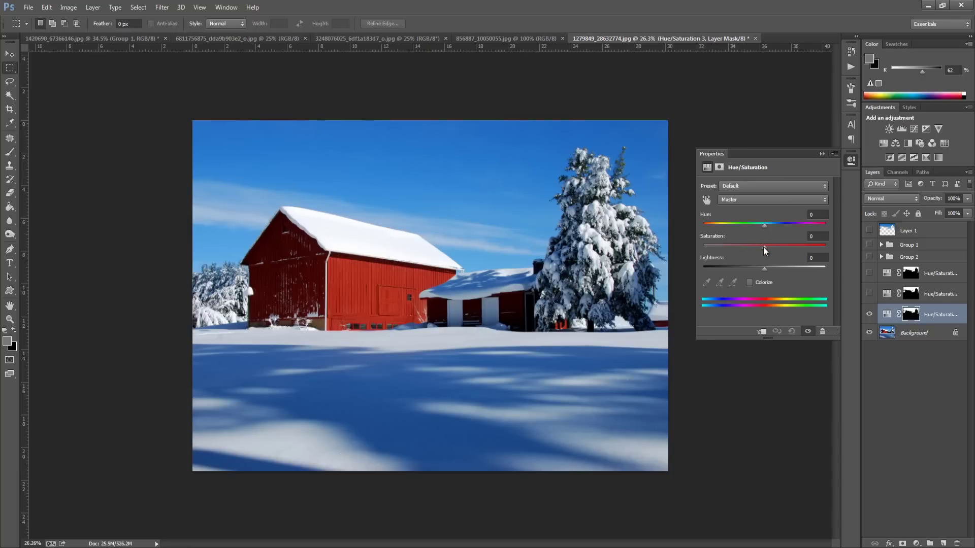
Set the new sky adjustment's saturation to -64 and lightness to +14, and collapse its properties
{"action": "left_click_drag", "start_coordinate": [763, 247], "coordinate": [721, 247]}
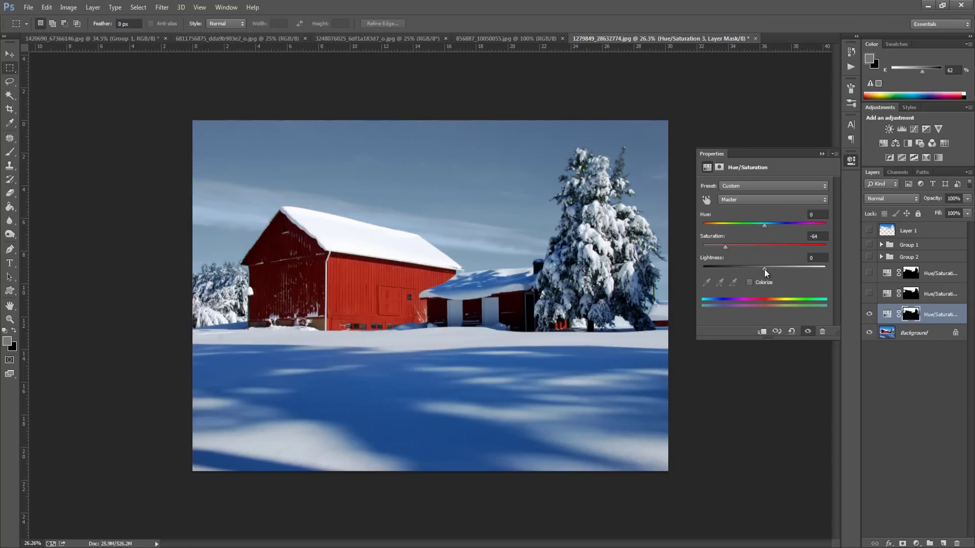
{"action": "left_click_drag", "start_coordinate": [764, 269], "coordinate": [773, 269]}
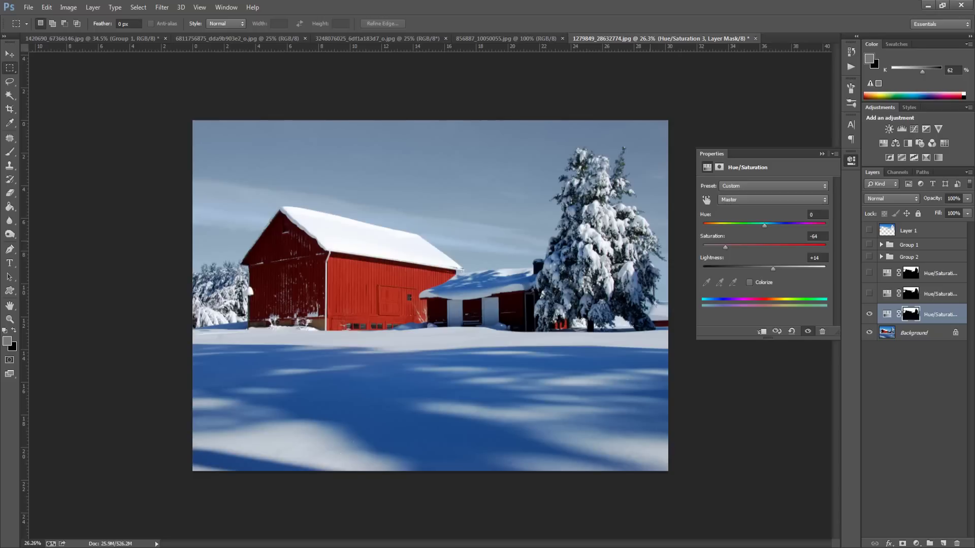
{"action": "left_click", "coordinate": [822, 154]}
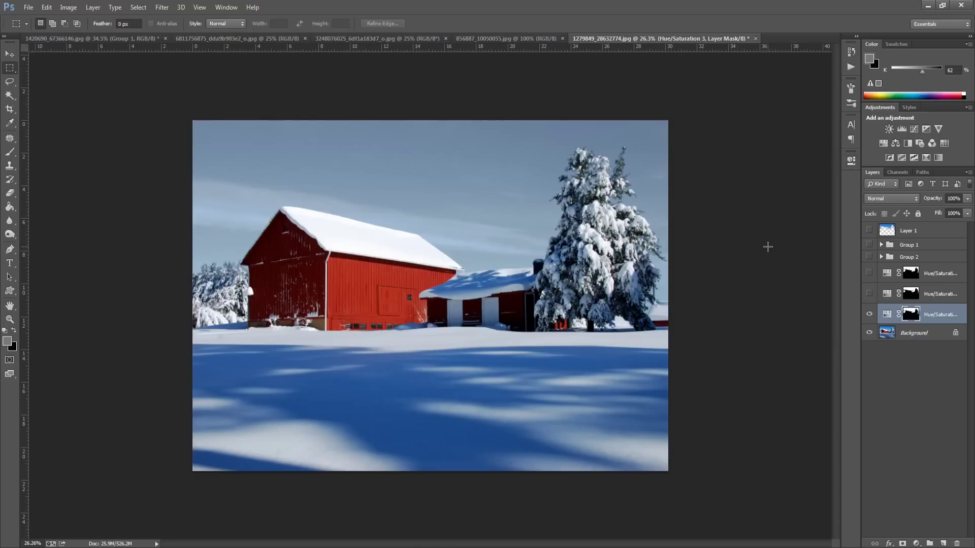
Preview the middle Hue/Saturation layer, Group 2 and Group 1 on the barn photo one at a time, hiding each again
{"action": "left_click", "coordinate": [869, 292]}
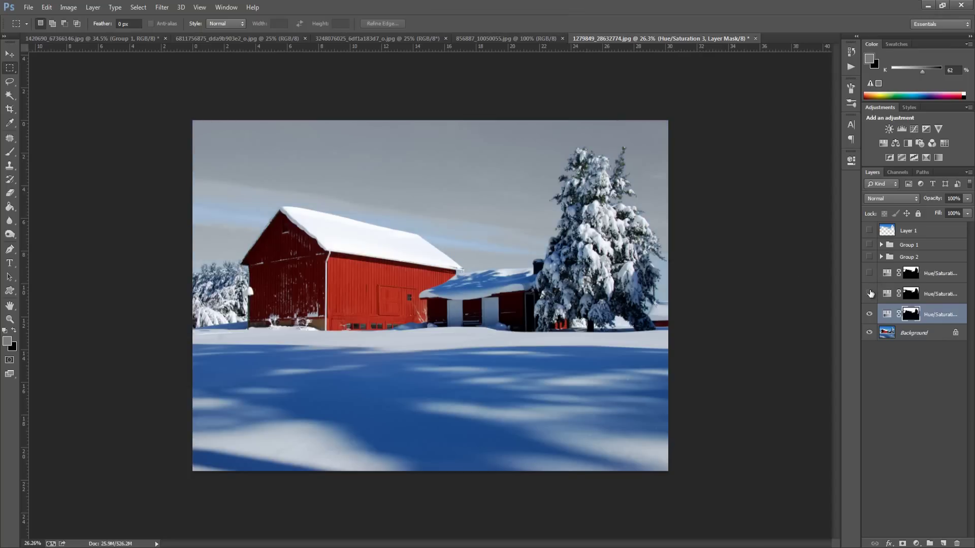
{"action": "left_click", "coordinate": [868, 293]}
{"action": "left_click", "coordinate": [868, 257]}
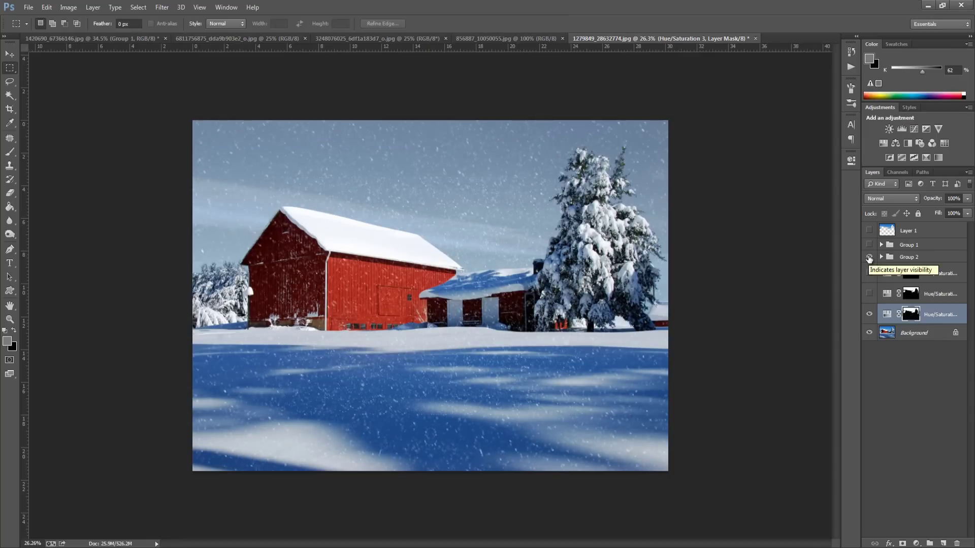
{"action": "left_click", "coordinate": [869, 257]}
{"action": "left_click", "coordinate": [868, 245]}
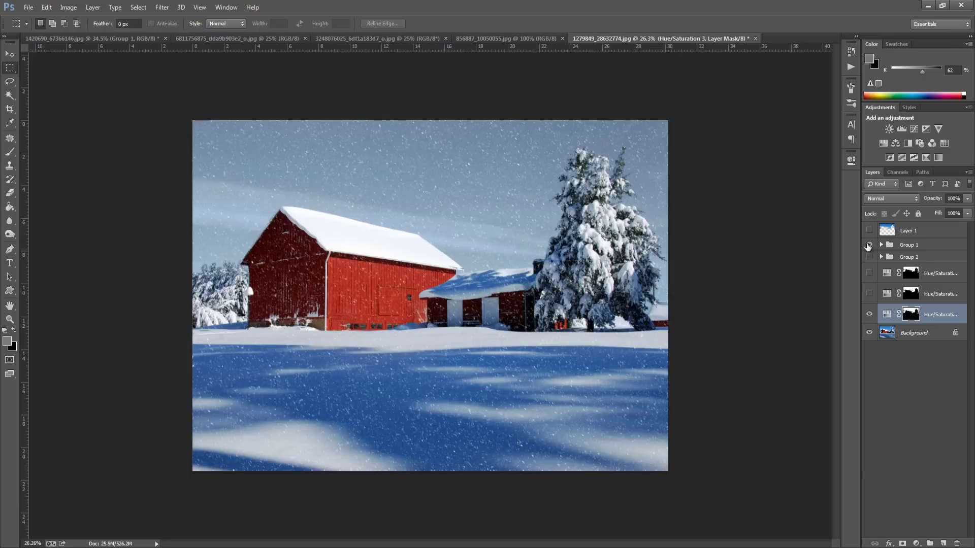
{"action": "left_click", "coordinate": [868, 245]}
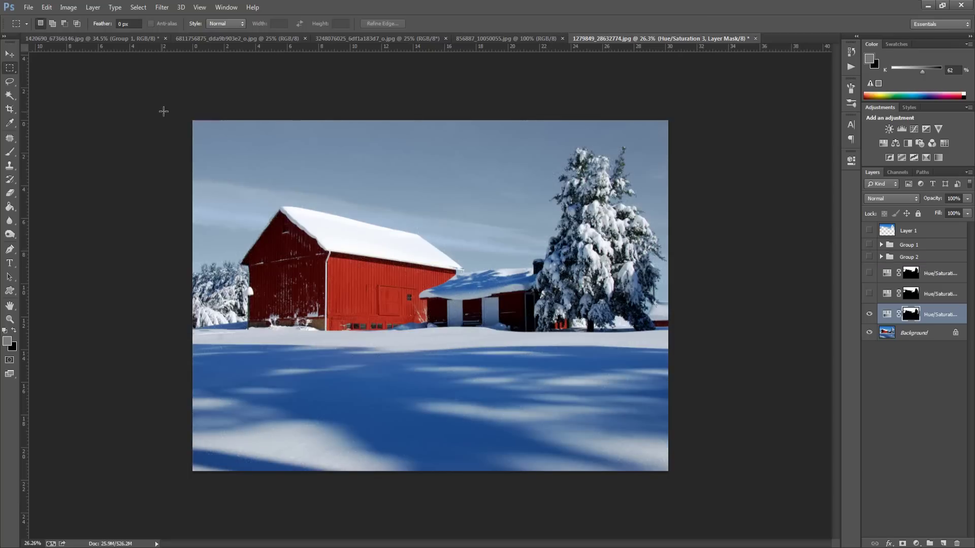
Switch to the forest road photo, hide Group 2 and add a new empty layer directly above the Background
{"action": "left_click", "coordinate": [81, 40]}
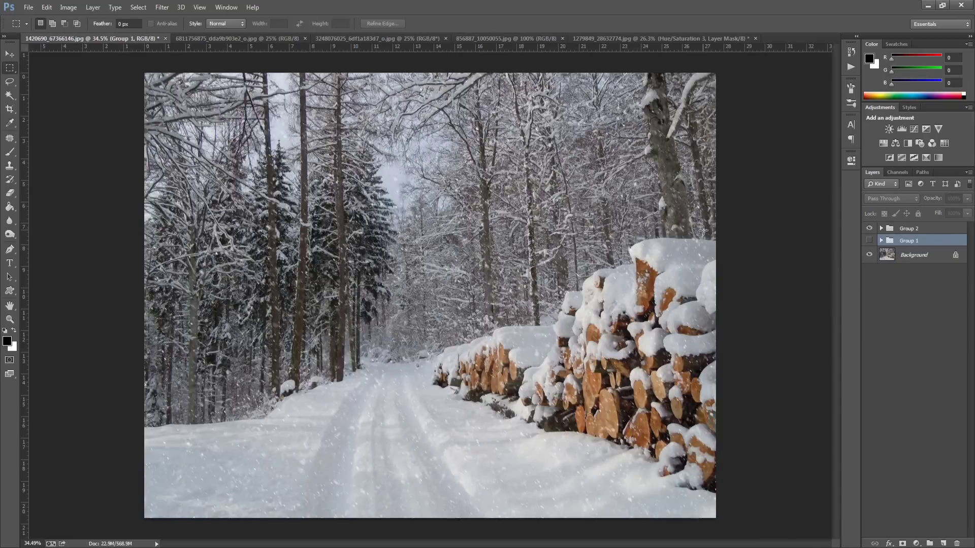
{"action": "left_click", "coordinate": [869, 229]}
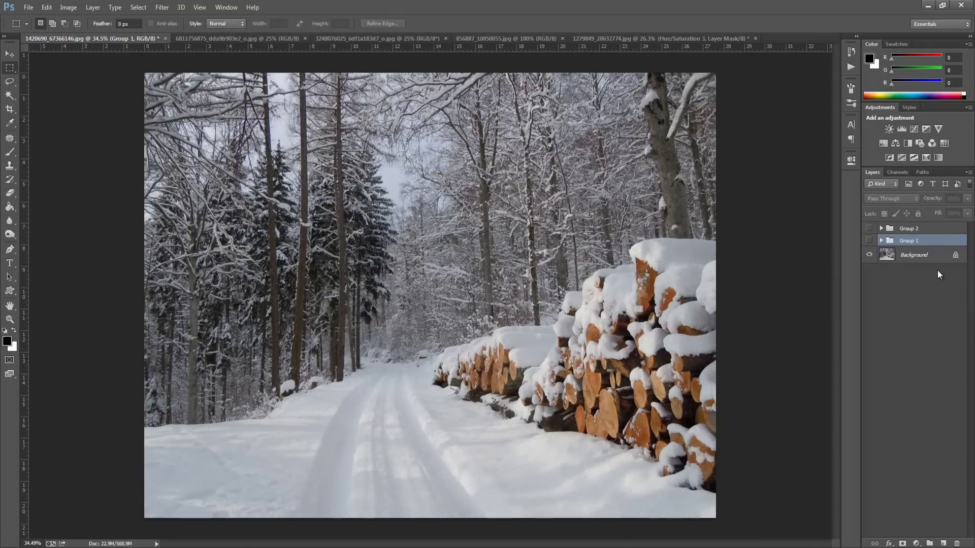
{"action": "left_click", "coordinate": [930, 257]}
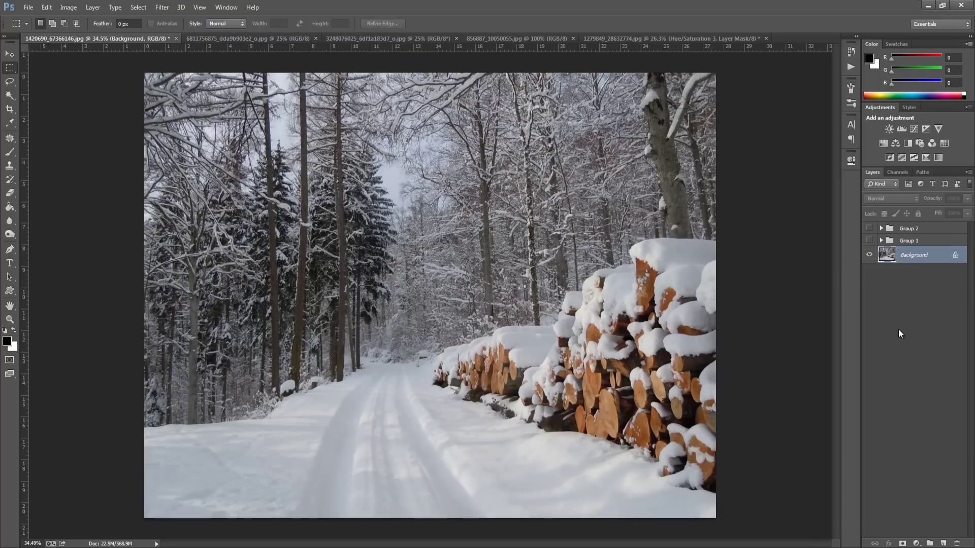
{"action": "left_click", "coordinate": [944, 544]}
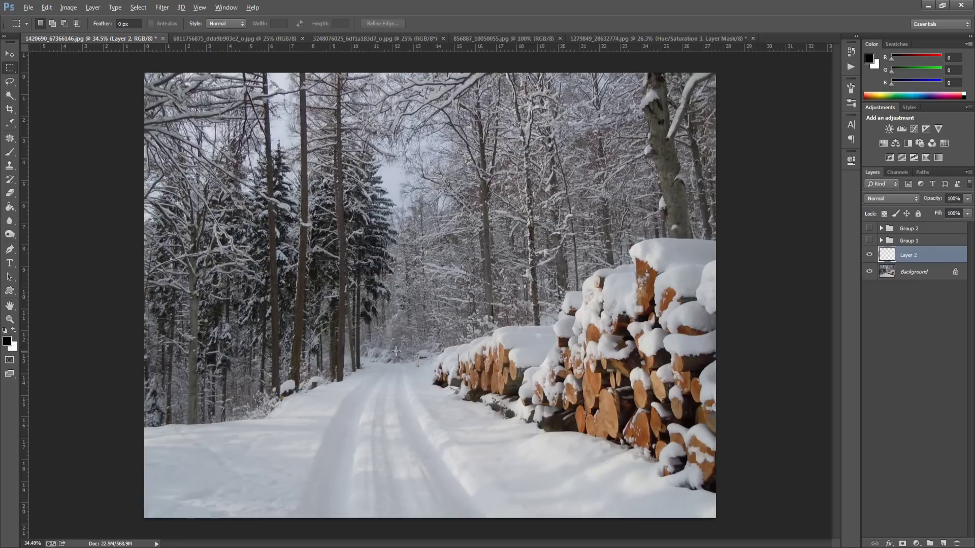
Fill Layer 2 with black and add 200% monochromatic noise with Gaussian distribution
{"action": "key", "text": "alt+BackSpace"}
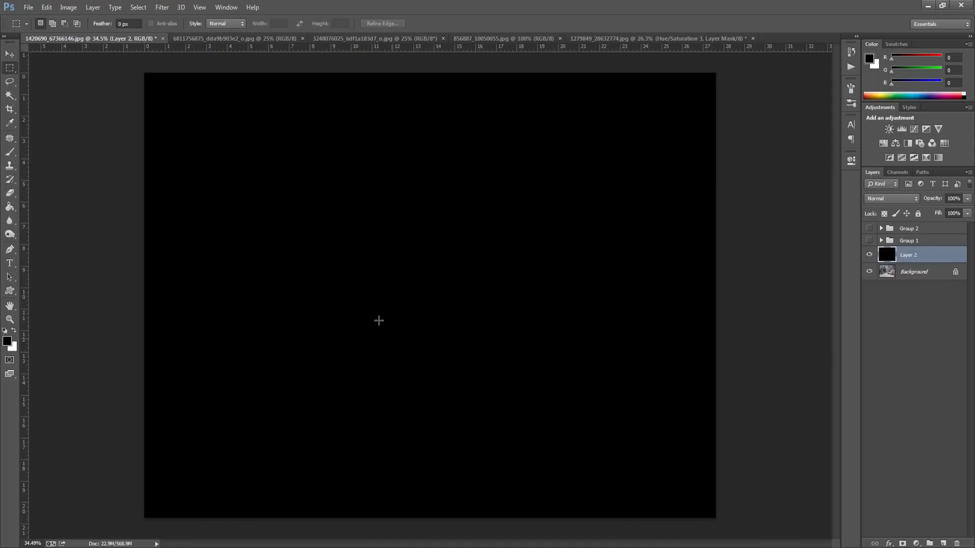
{"action": "left_click", "coordinate": [161, 8]}
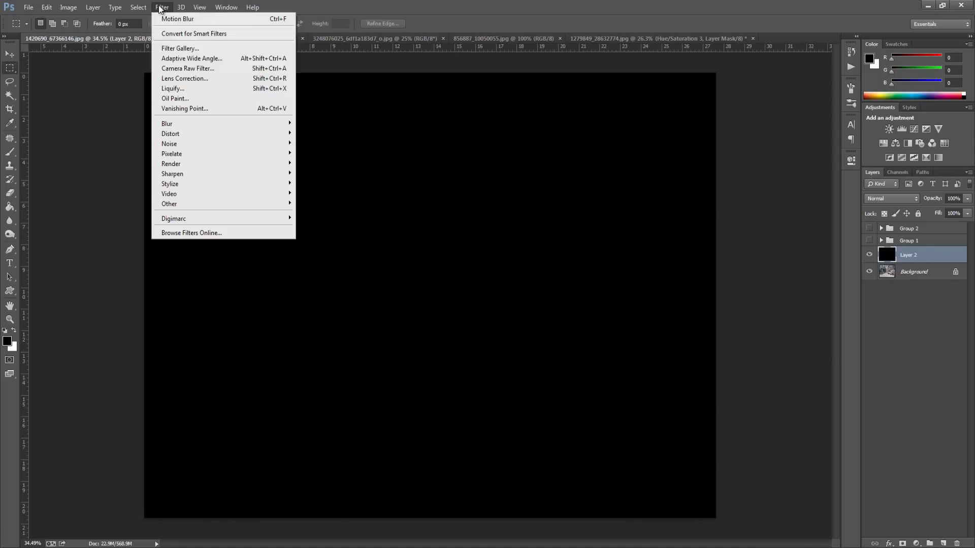
{"action": "mouse_move", "coordinate": [194, 147]}
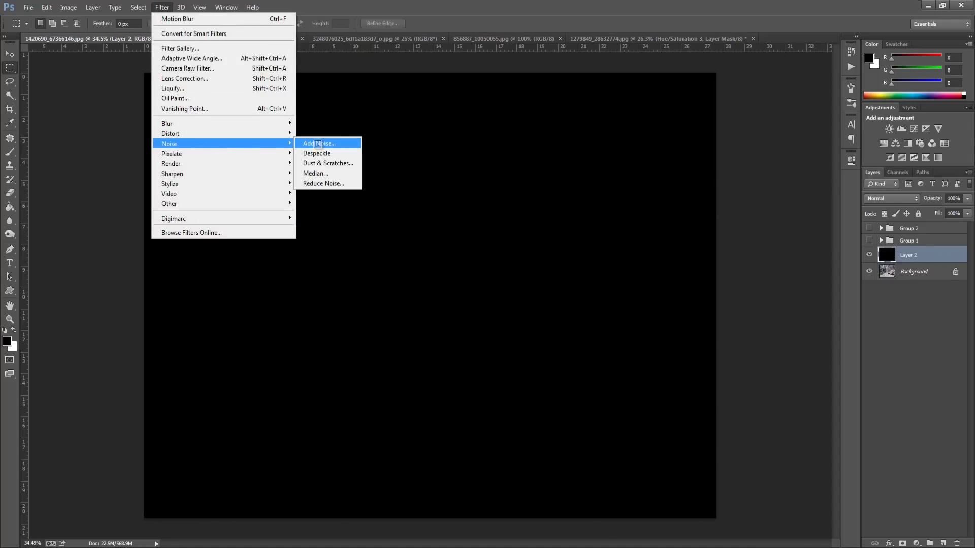
{"action": "left_click", "coordinate": [306, 145]}
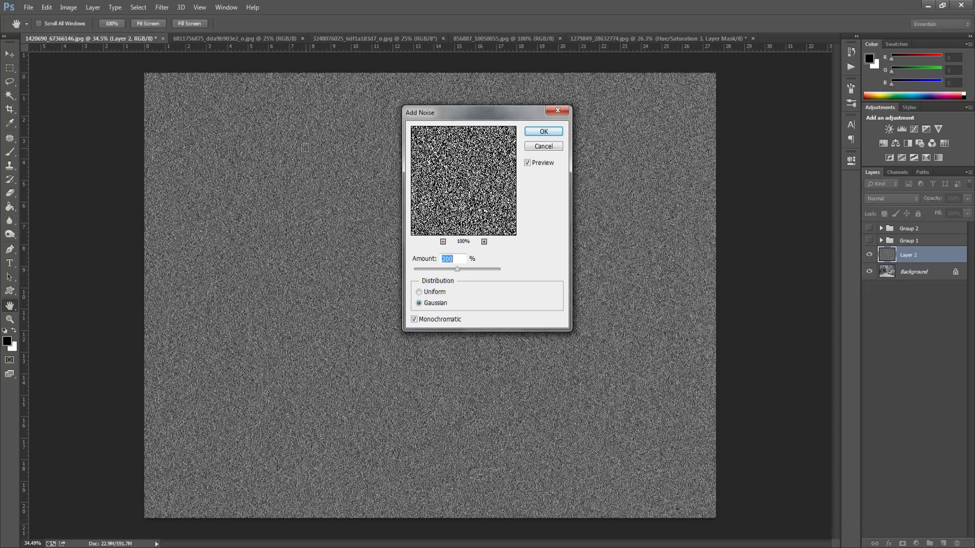
{"action": "left_click", "coordinate": [548, 132]}
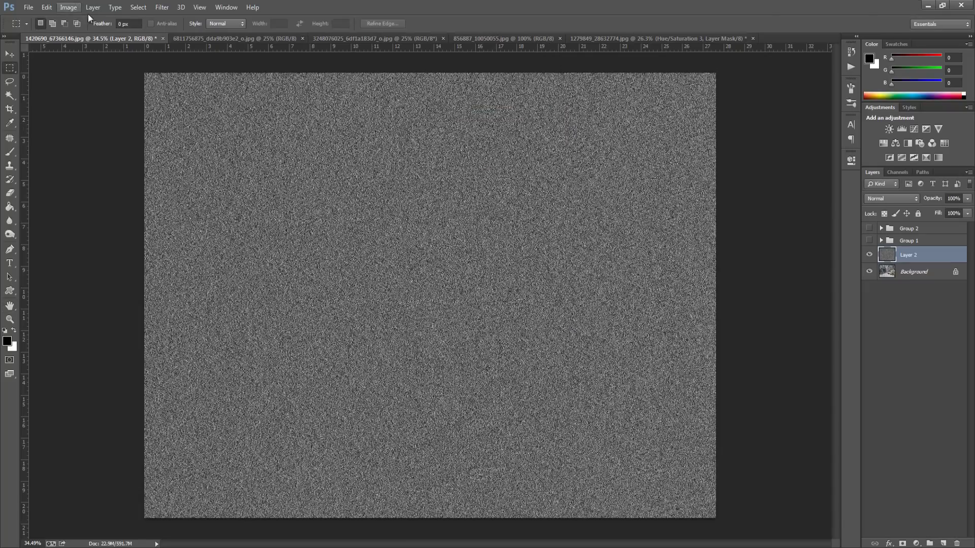
Apply a Gaussian Blur with a 2.0-pixel radius to the noise on Layer 2
{"action": "left_click", "coordinate": [167, 6]}
{"action": "mouse_move", "coordinate": [205, 120]}
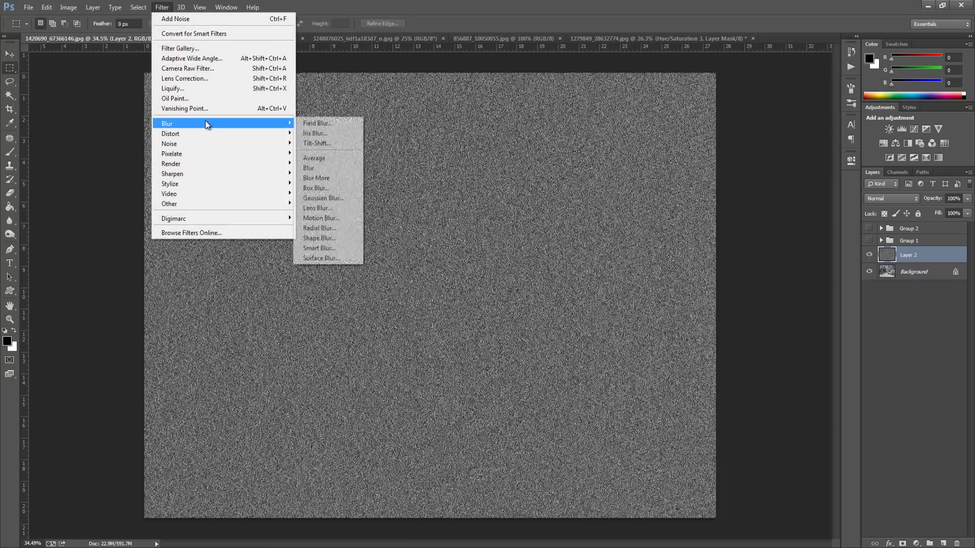
{"action": "left_click", "coordinate": [333, 198]}
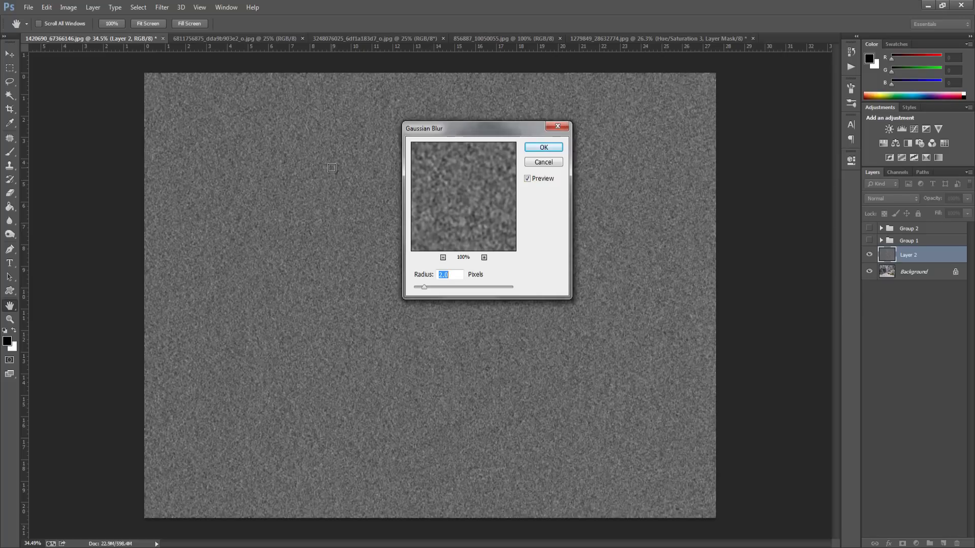
{"action": "left_click", "coordinate": [539, 150]}
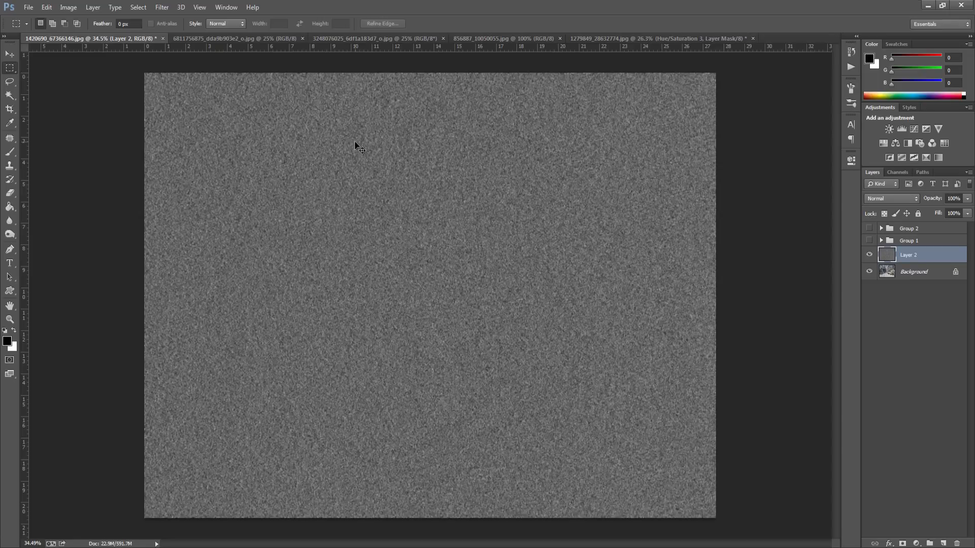
Adjust the noise layer's Levels with input black point 127, midtone 0.74 and white point 169
{"action": "key", "text": "ctrl+l"}
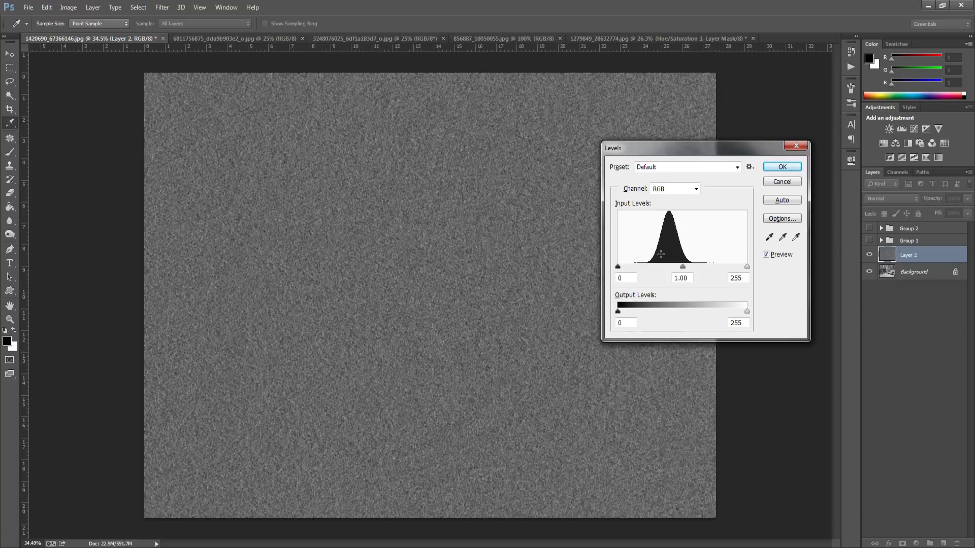
{"action": "double_click", "coordinate": [621, 277]}
{"action": "type", "text": "127"}
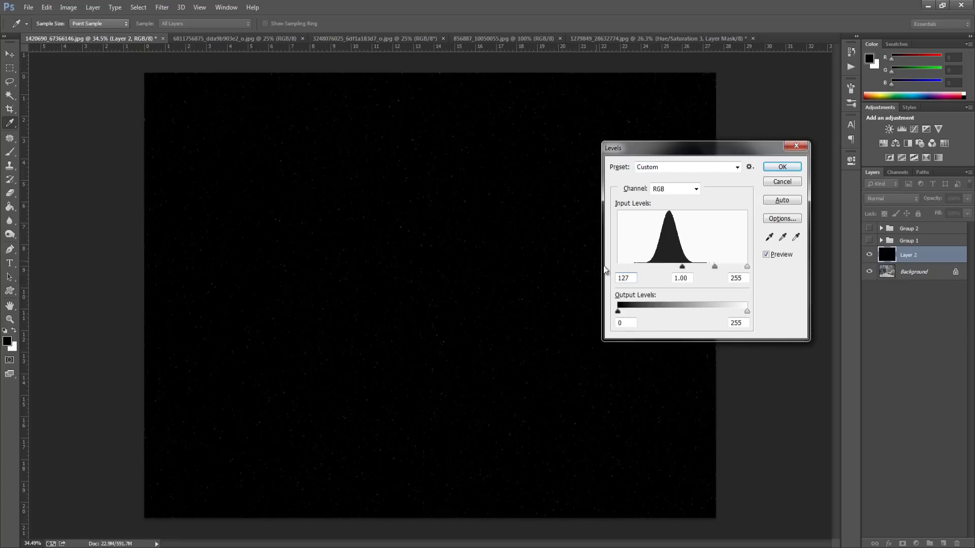
{"action": "double_click", "coordinate": [681, 279]}
{"action": "type", "text": ".74"}
{"action": "left_click", "coordinate": [745, 279]}
{"action": "type", "text": "169"}
{"action": "left_click", "coordinate": [780, 168]}
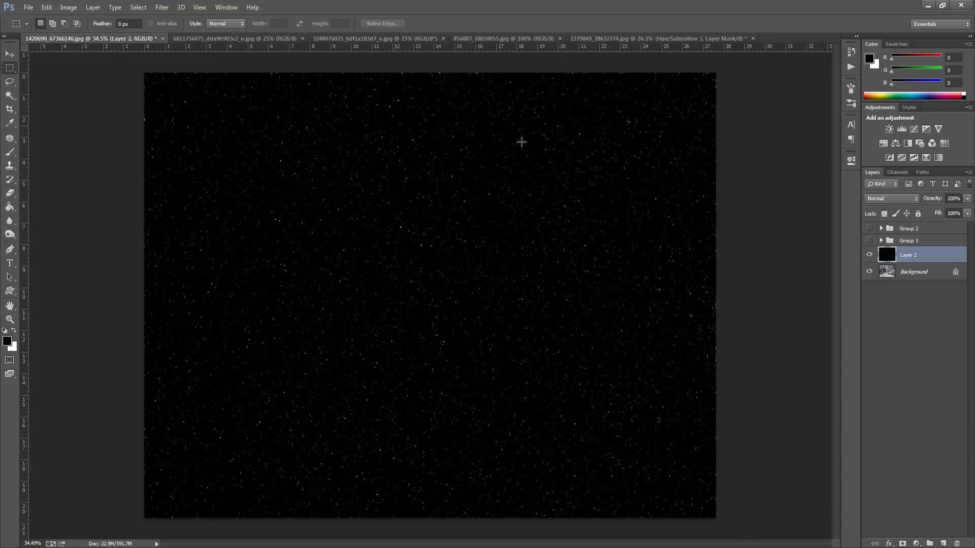
Set Layer 2's blend mode to Screen and apply a Motion Blur at -50° with a distance of 10 pixels
{"action": "left_click", "coordinate": [879, 198]}
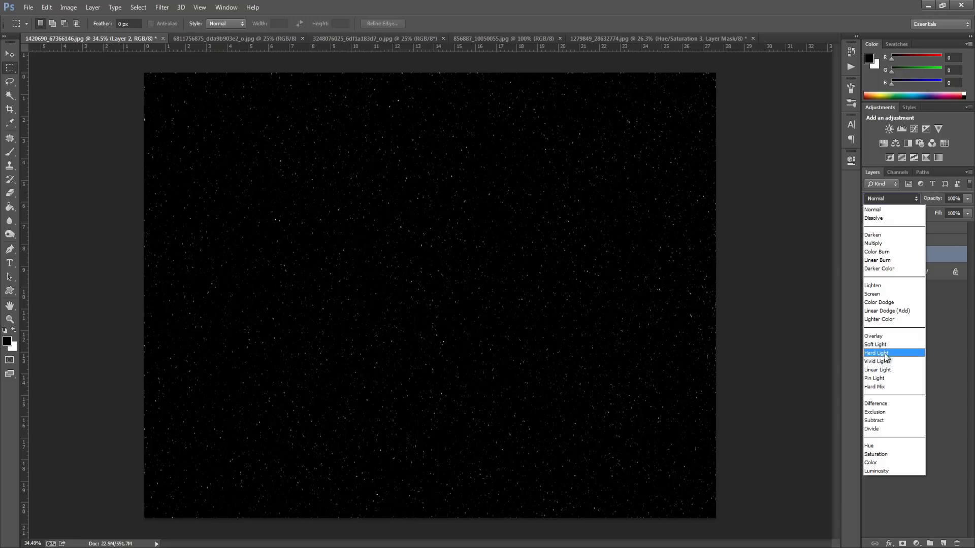
{"action": "left_click", "coordinate": [874, 294]}
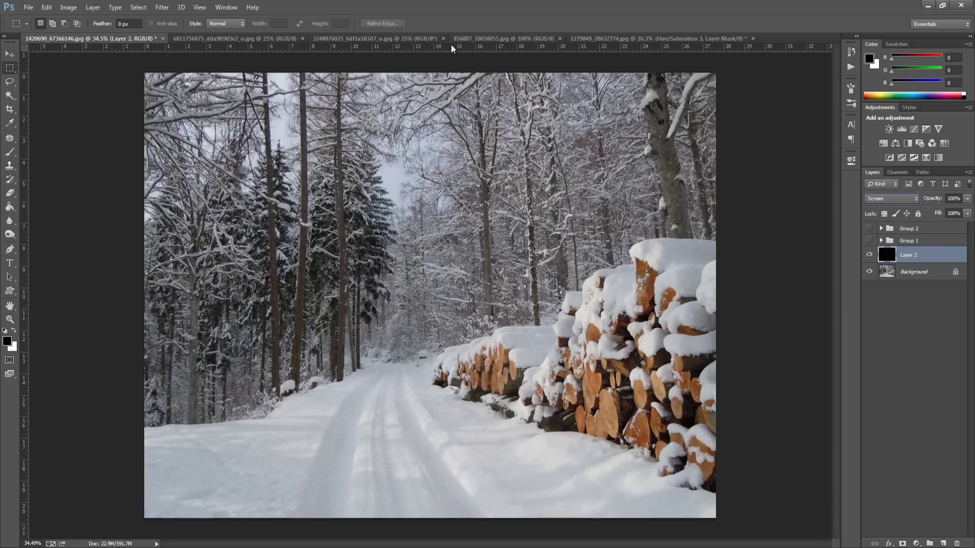
{"action": "left_click", "coordinate": [162, 7]}
{"action": "mouse_move", "coordinate": [191, 124]}
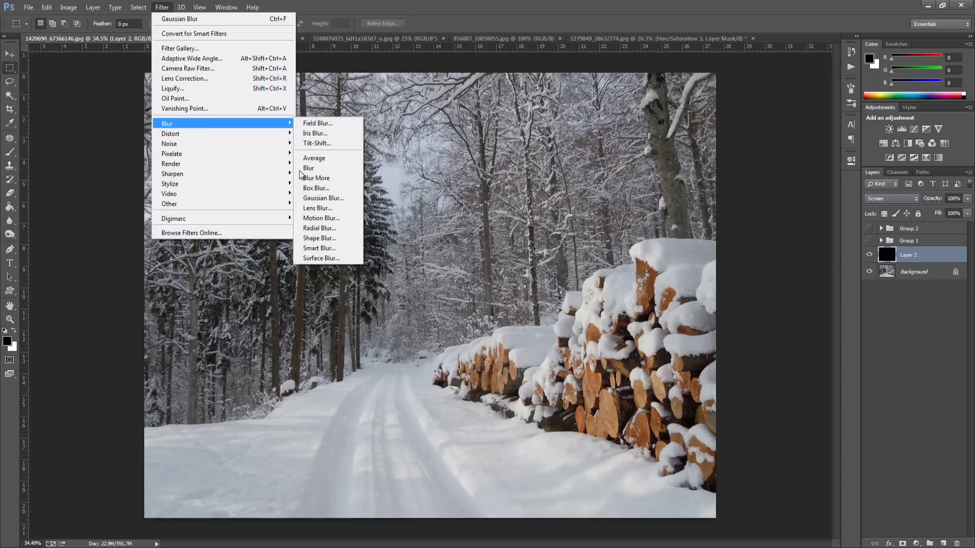
{"action": "left_click", "coordinate": [320, 218]}
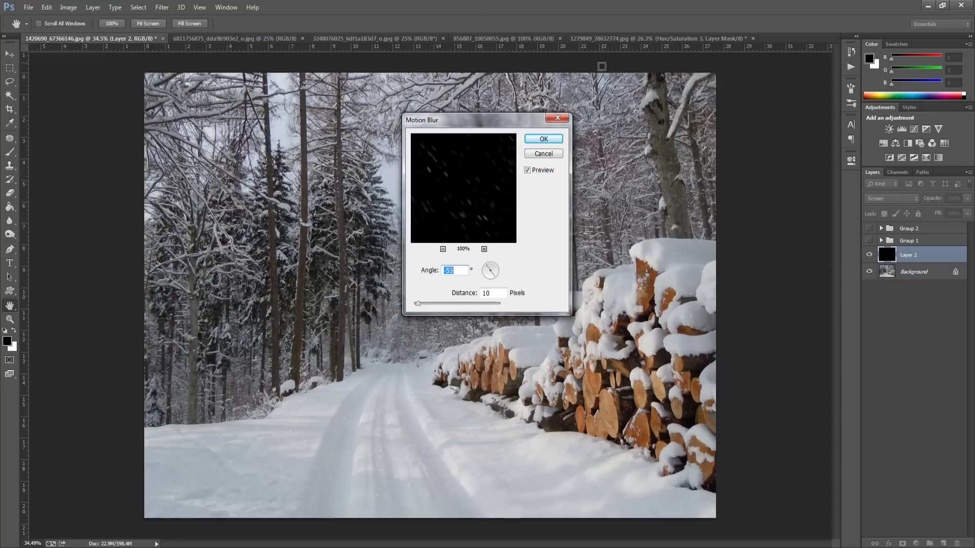
{"action": "left_click", "coordinate": [544, 140]}
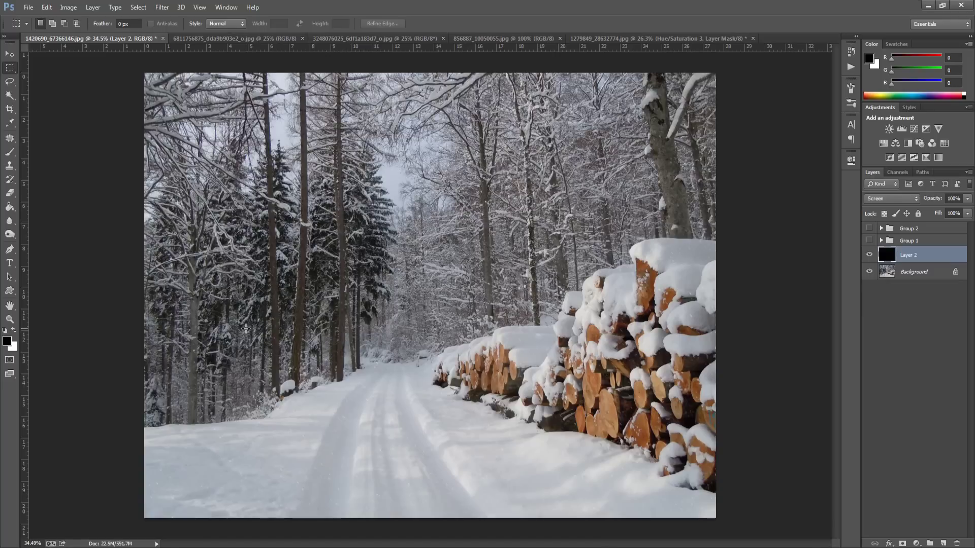
Duplicate Layer 2, hide the original and scale the copy to about 50% so it fills the photo's upper-left quarter
{"action": "key", "text": "ctrl+j"}
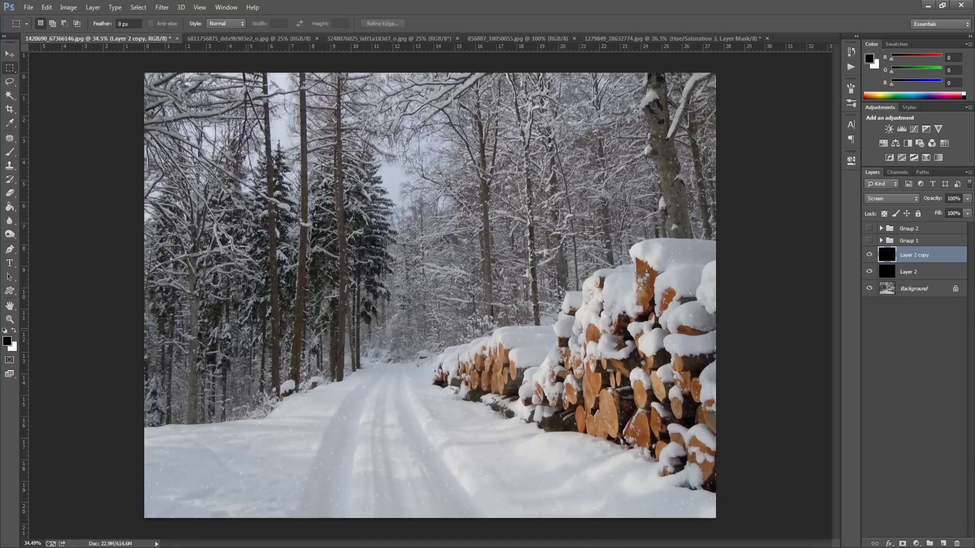
{"action": "left_click", "coordinate": [869, 272]}
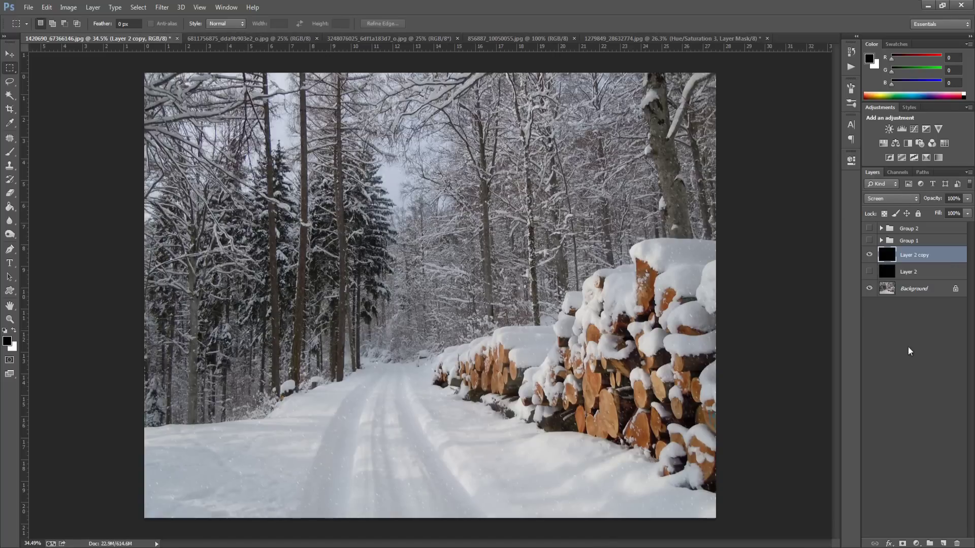
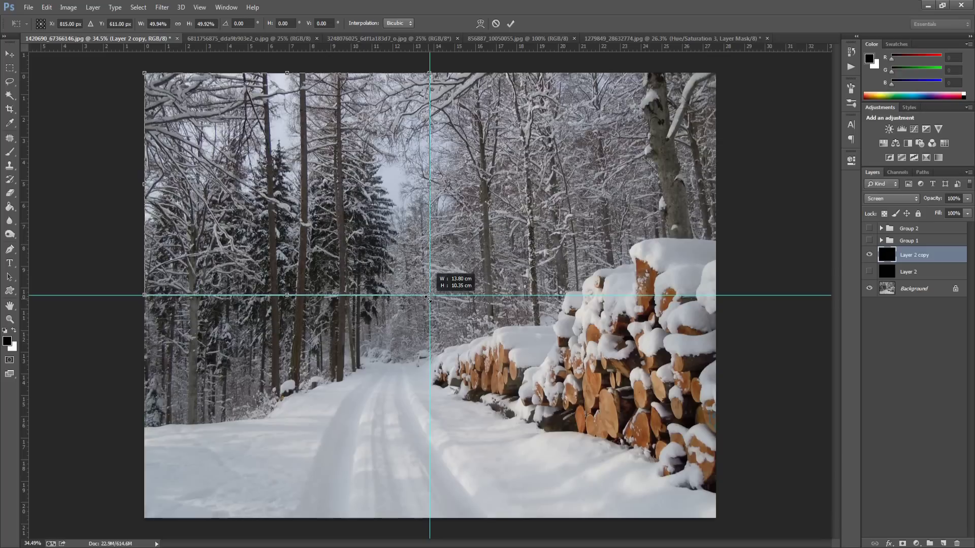
{"action": "left_click_drag", "start_coordinate": [428, 298], "coordinate": [429, 300]}
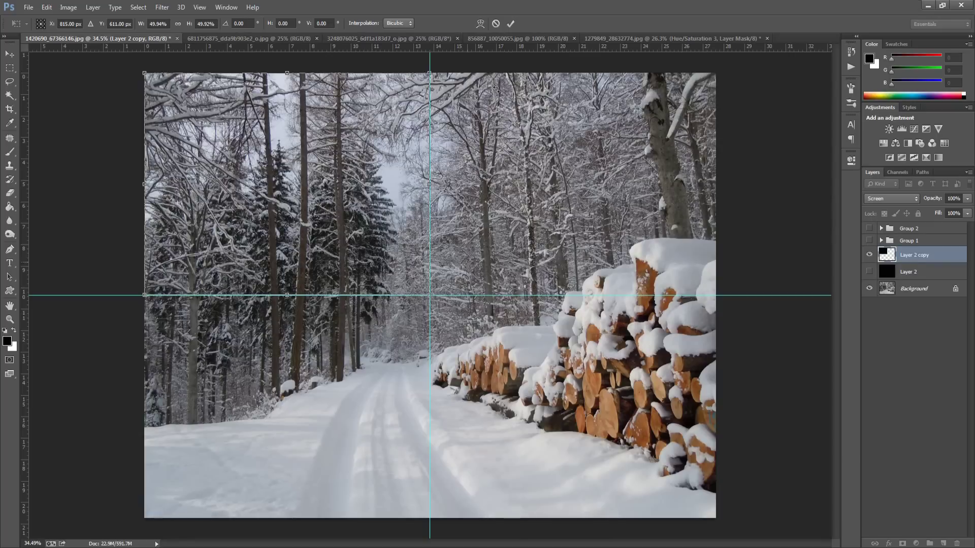
{"action": "left_click", "coordinate": [510, 24]}
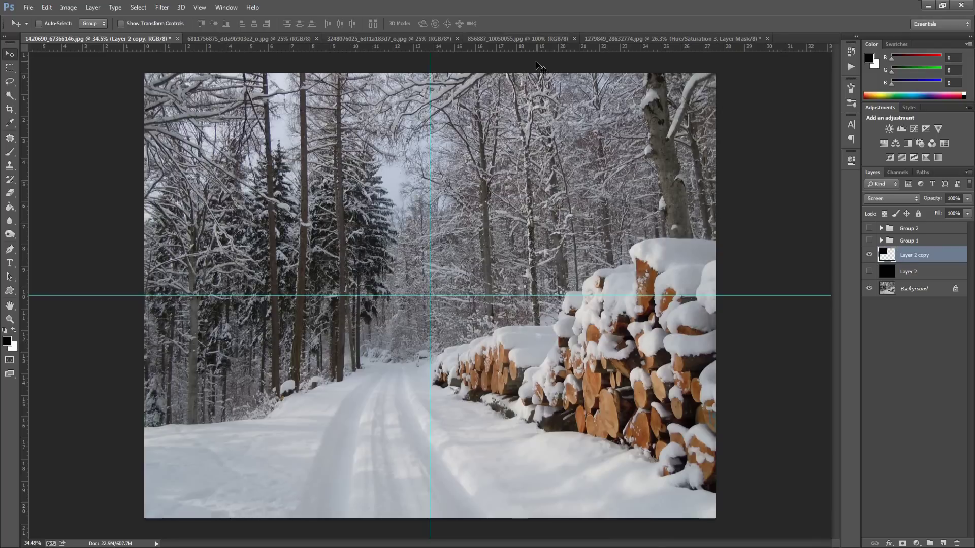
Duplicate the quarter-size snow layer and fit the copy into the photo's upper-right quarter
{"action": "key", "text": "ctrl+j"}
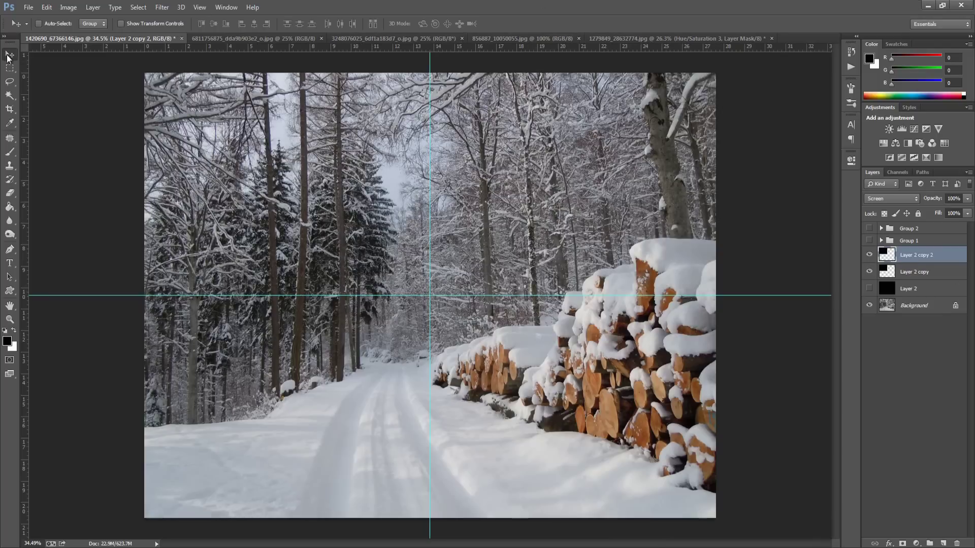
{"action": "left_click_drag", "start_coordinate": [323, 211], "coordinate": [578, 191]}
{"action": "key", "text": "ctrl+t"}
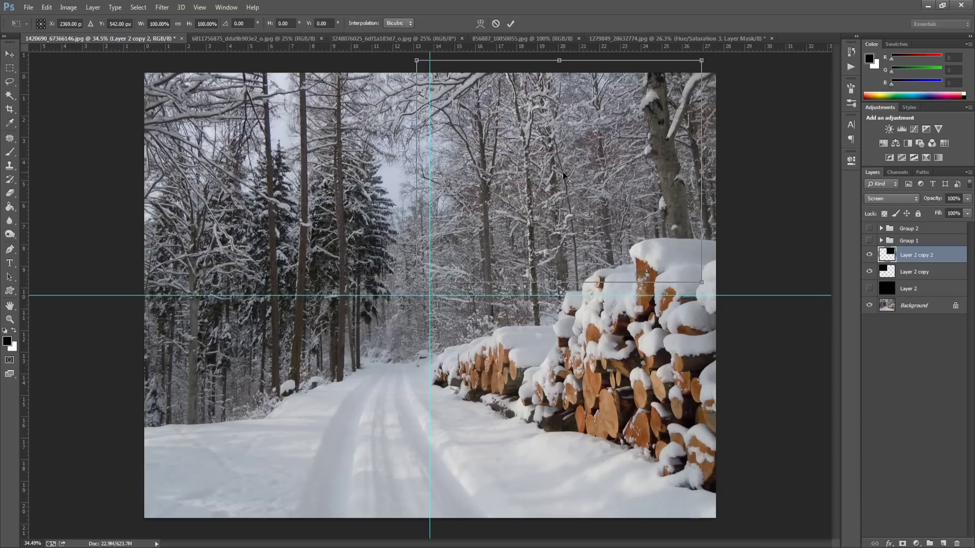
{"action": "left_click_drag", "start_coordinate": [592, 203], "coordinate": [608, 212]}
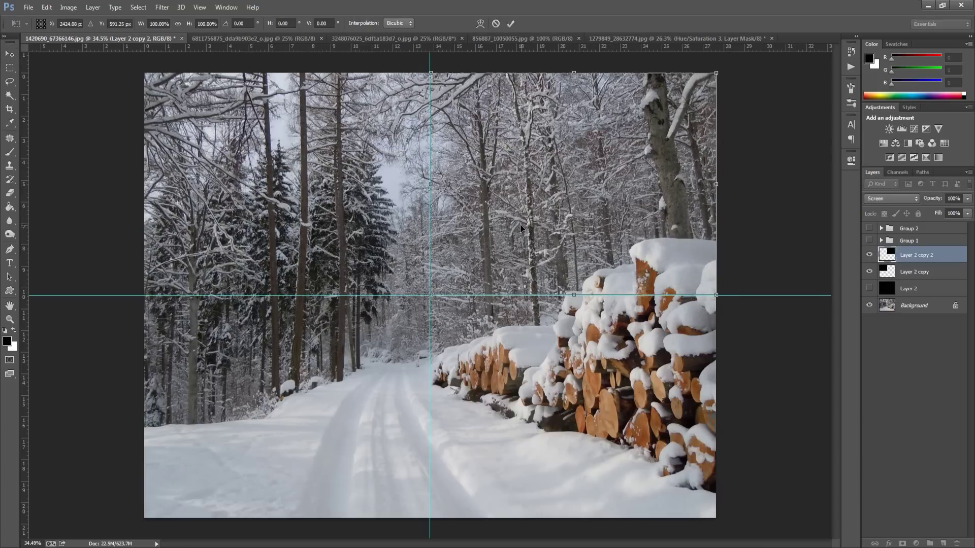
{"action": "left_click", "coordinate": [510, 24]}
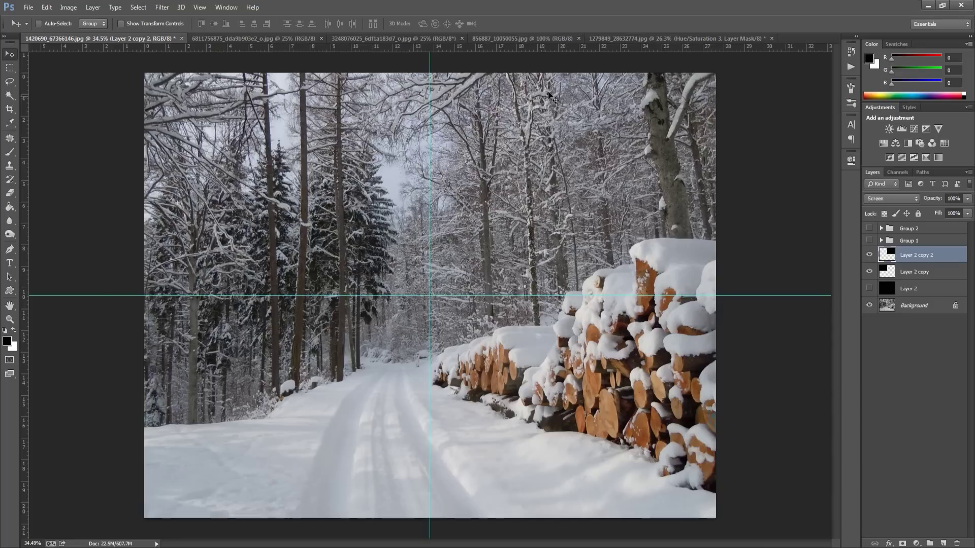
Duplicate the upper-right snow piece and move the copy down into the photo's lower-right quarter
{"action": "key", "text": "ctrl+j"}
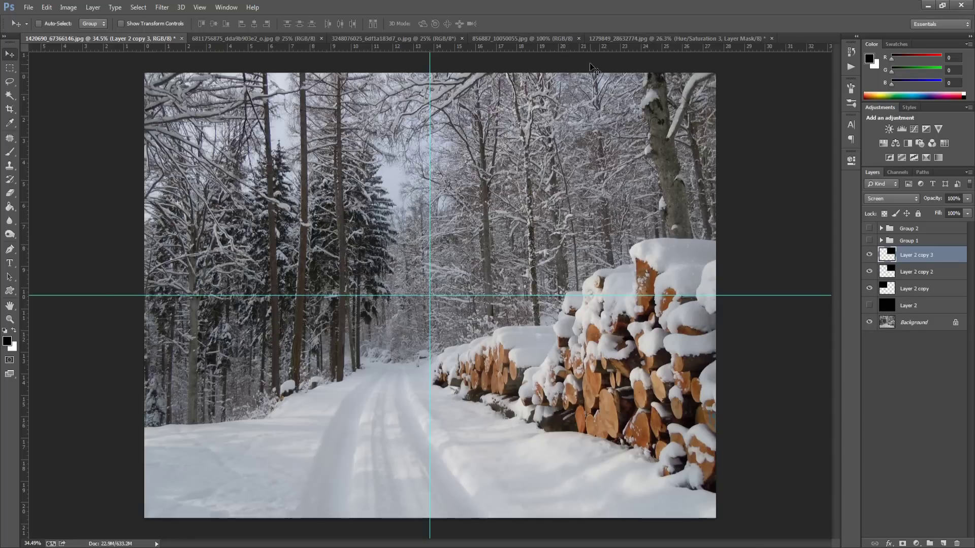
{"action": "key", "text": "ctrl+t"}
{"action": "left_click_drag", "start_coordinate": [647, 162], "coordinate": [652, 380]}
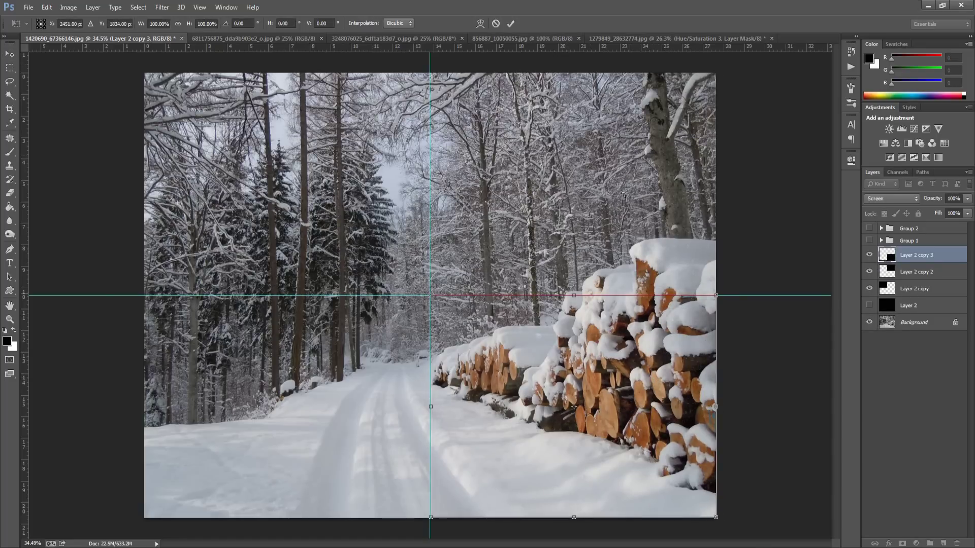
{"action": "left_click", "coordinate": [510, 23]}
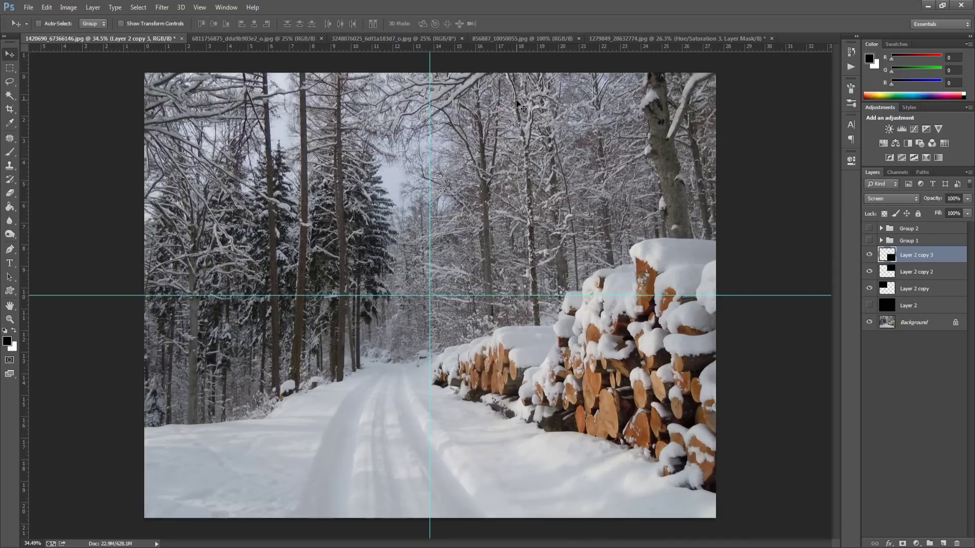
Duplicate the lower-right snow piece into the photo's lower-left quarter and remove both guides
{"action": "key", "text": "ctrl+j"}
{"action": "key", "text": "ctrl+t"}
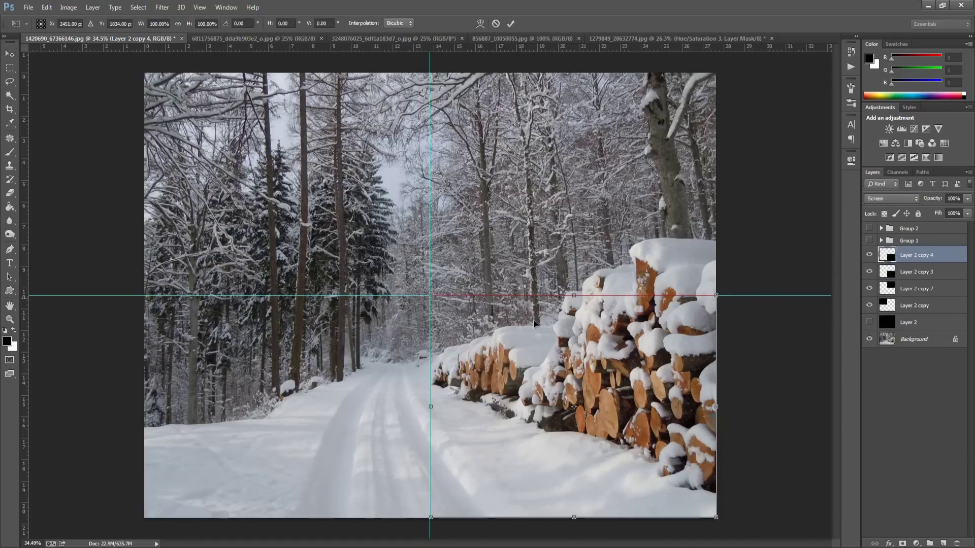
{"action": "left_click_drag", "start_coordinate": [625, 370], "coordinate": [358, 372]}
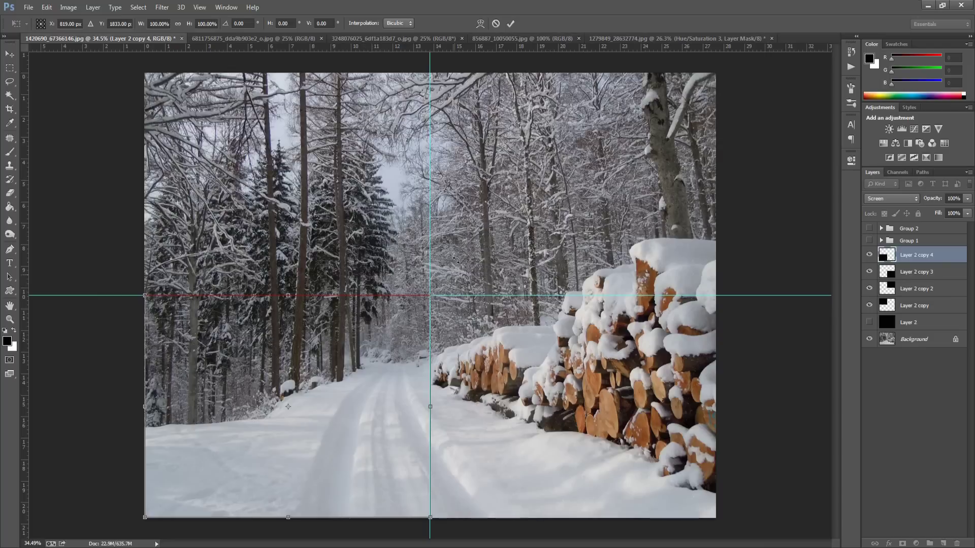
{"action": "left_click", "coordinate": [511, 23]}
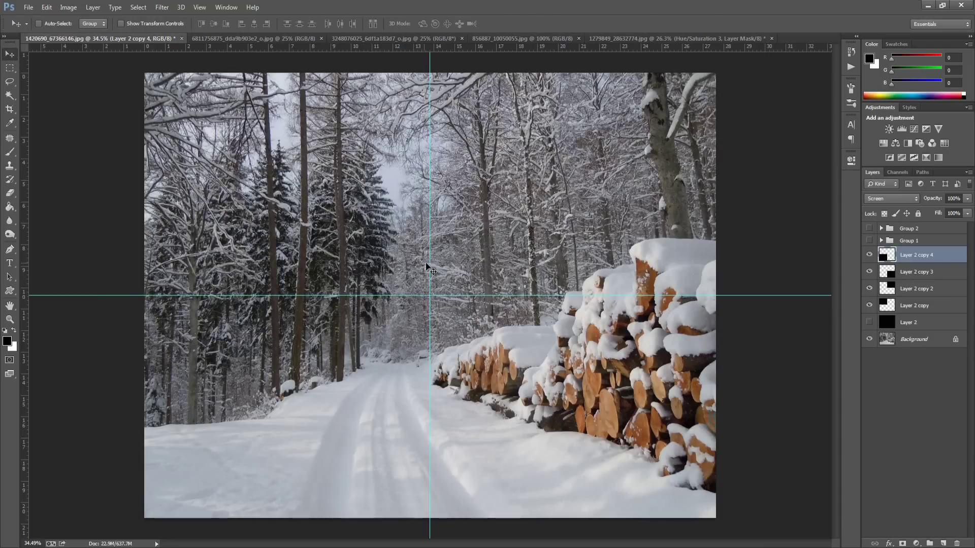
{"action": "left_click_drag", "start_coordinate": [431, 264], "coordinate": [26, 236]}
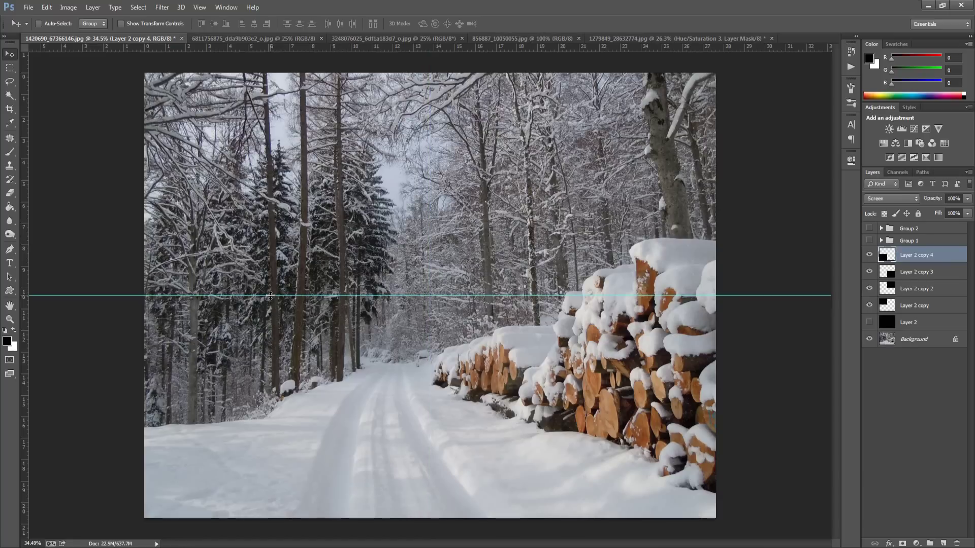
{"action": "left_click_drag", "start_coordinate": [270, 295], "coordinate": [325, 46]}
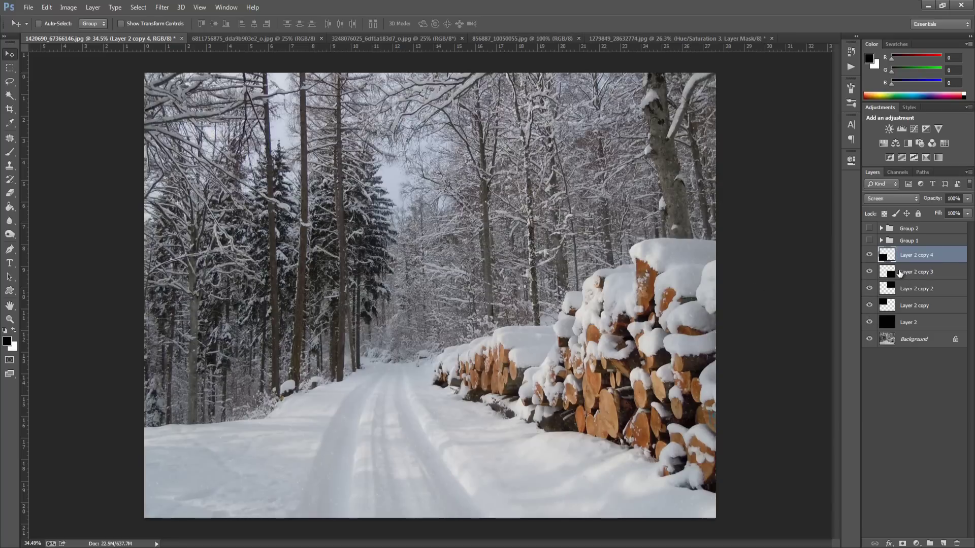
Select Layer 2 together with its four quarter-size copies and duplicate the whole set repeatedly to thicken the snowfall
{"action": "left_click", "coordinate": [941, 273], "text": "shift"}
{"action": "left_click", "coordinate": [941, 288], "text": "shift"}
{"action": "left_click", "coordinate": [940, 305], "text": "shift"}
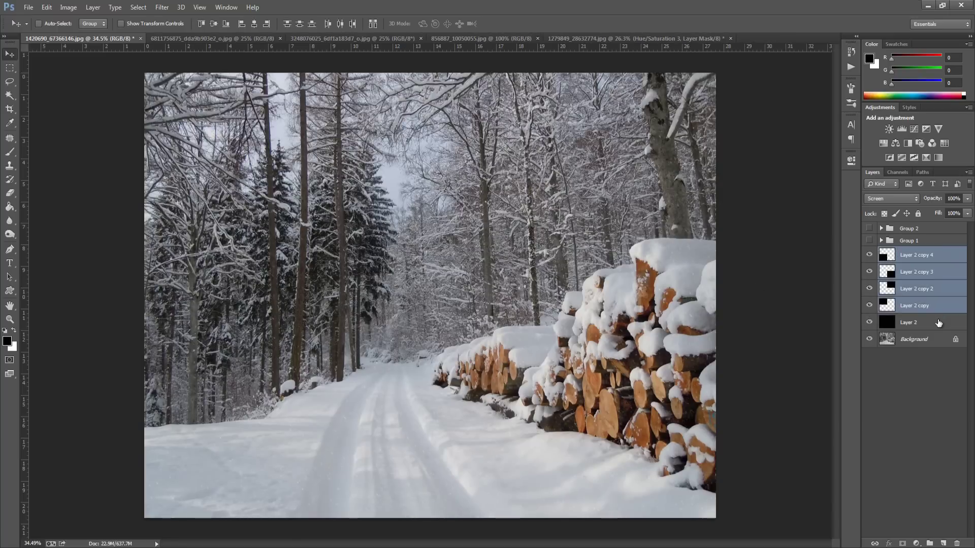
{"action": "left_click", "coordinate": [926, 323], "text": "shift"}
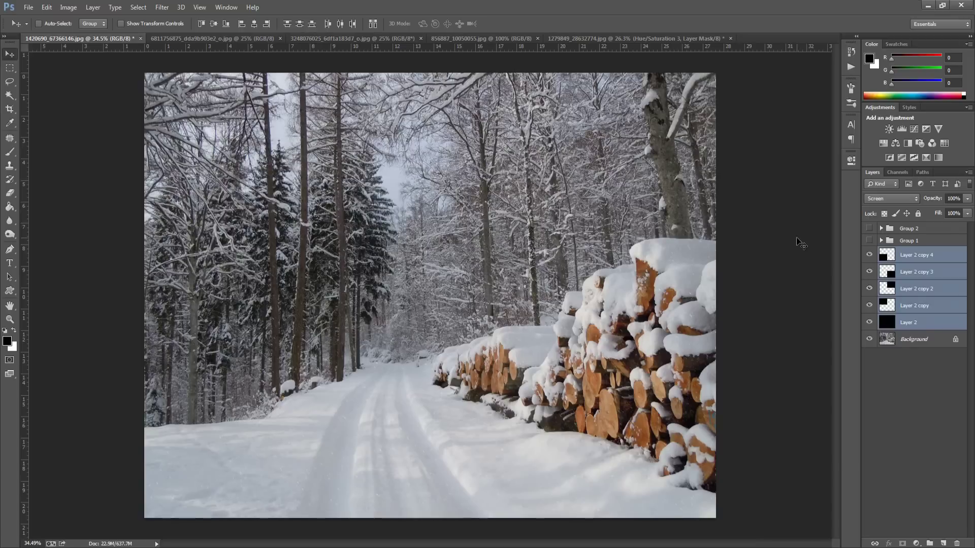
{"action": "key", "text": "ctrl+j"}
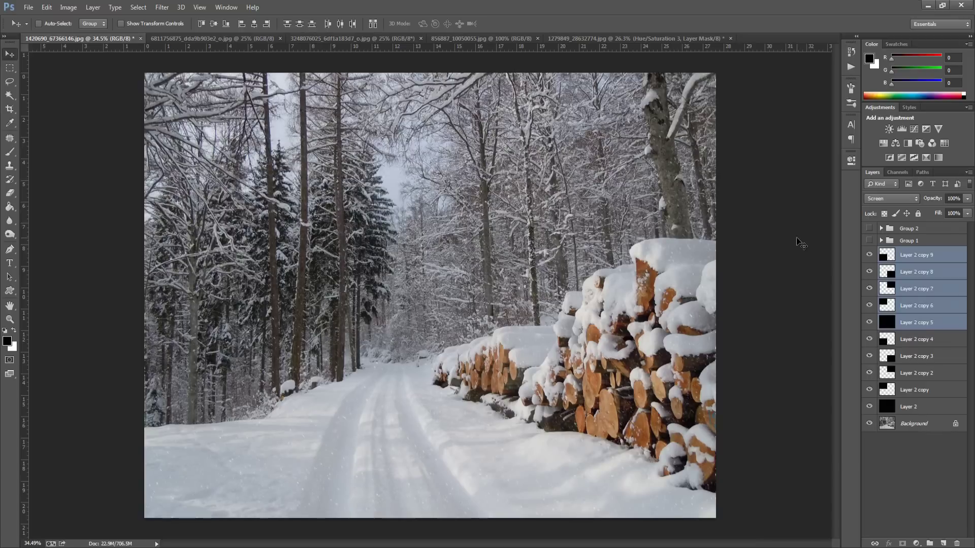
{"action": "key", "text": "ctrl+j"}
{"action": "key", "text": "ctrl+j"}
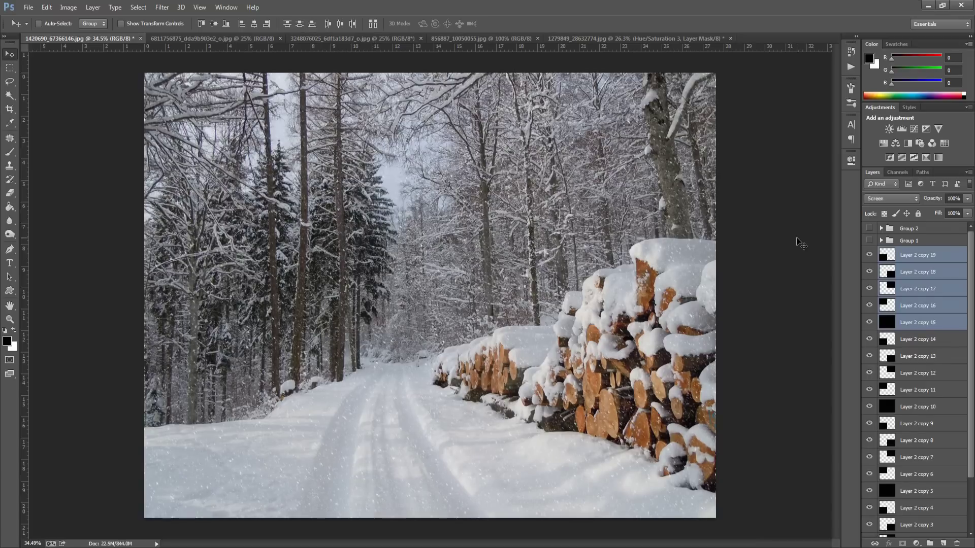
{"action": "key", "text": "ctrl+j"}
Remove the duplicated sets and the four quarter-size snow copies, keeping only Layer 2 above the Background
{"action": "left_click_drag", "start_coordinate": [907, 268], "coordinate": [895, 262]}
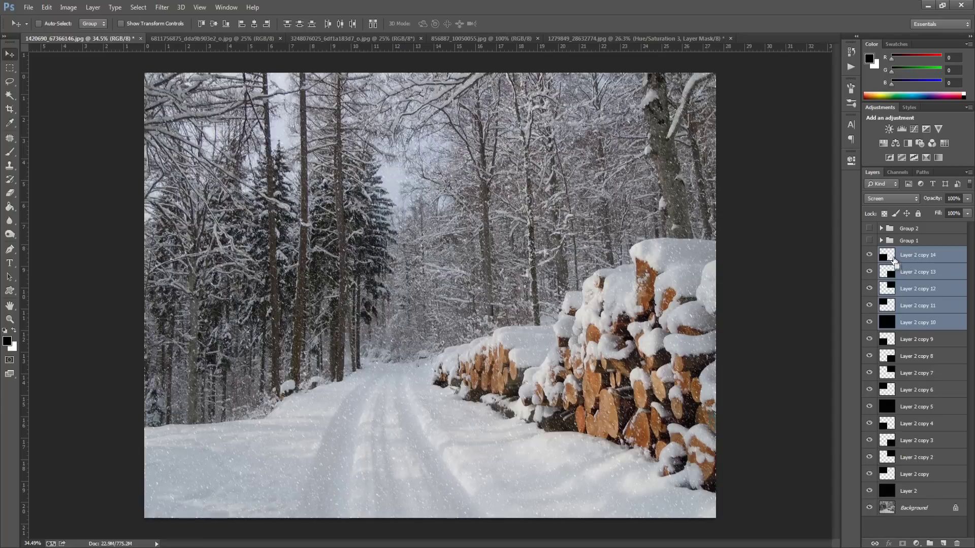
{"action": "key", "text": "Delete"}
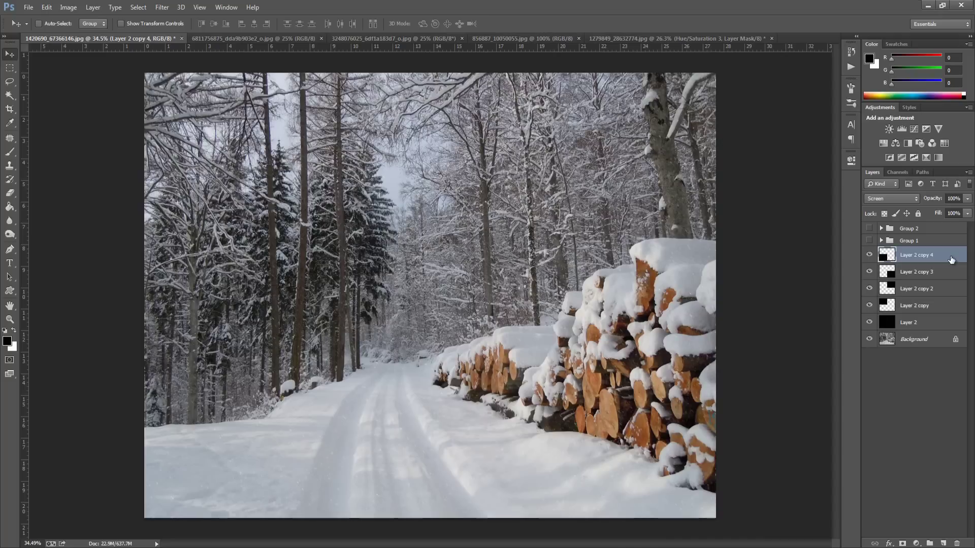
{"action": "key", "text": "Delete"}
{"action": "key", "text": "Delete"}
{"action": "key", "text": "Delete"}
{"action": "key", "text": "Delete"}
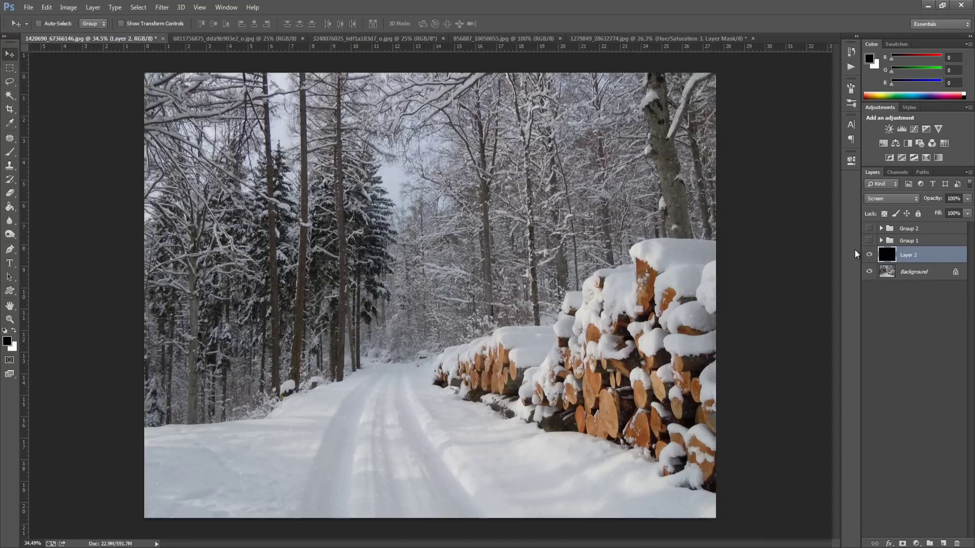
Duplicate the full-size snow layer, Layer 2
{"action": "left_click", "coordinate": [162, 8]}
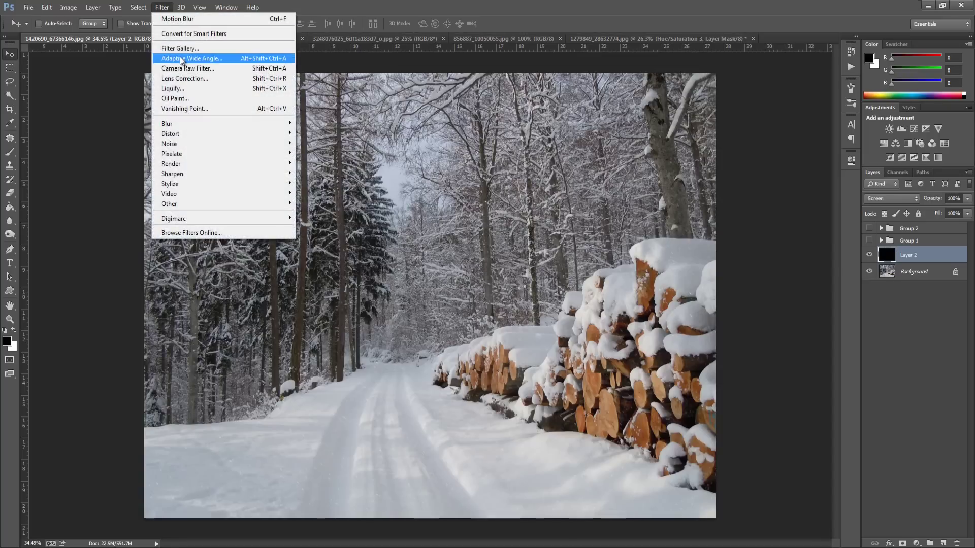
{"action": "left_click", "coordinate": [899, 317]}
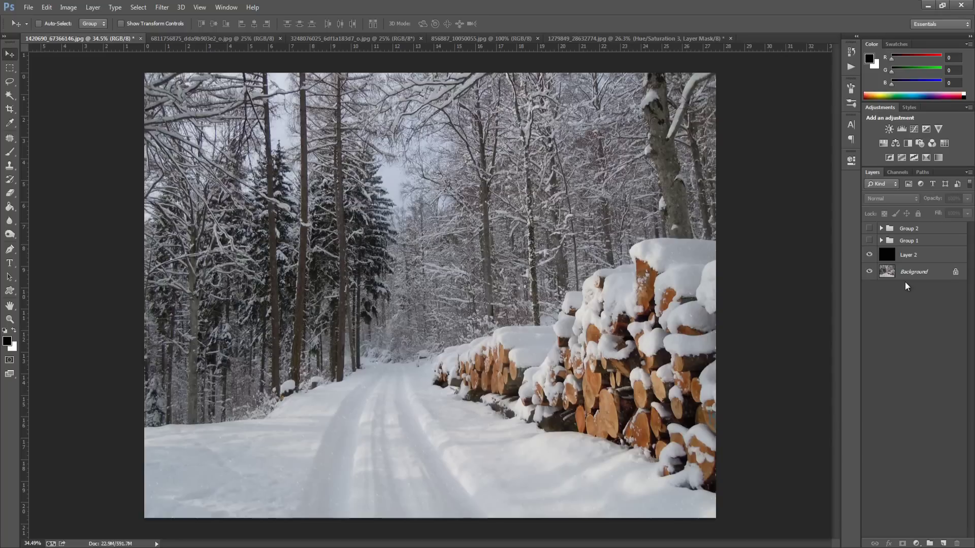
{"action": "left_click", "coordinate": [954, 253]}
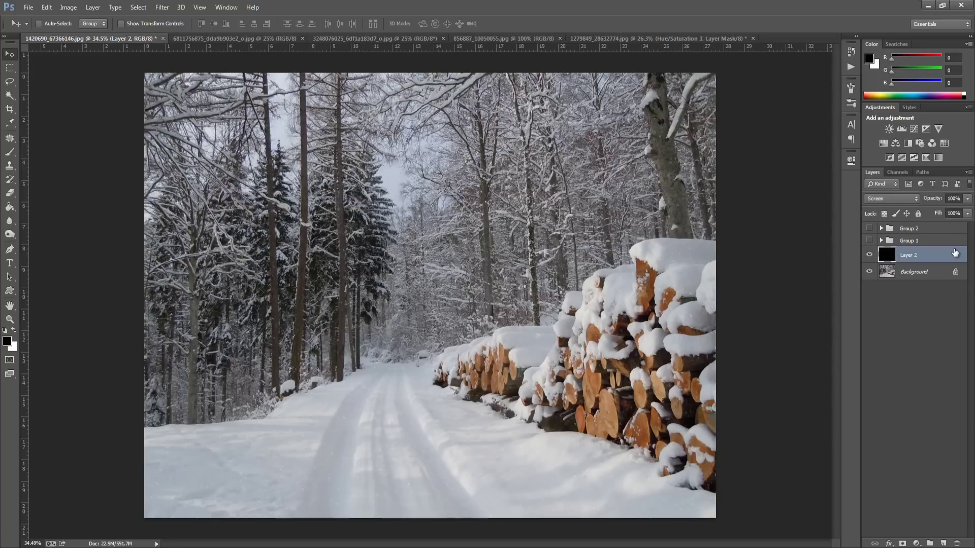
{"action": "key", "text": "ctrl+j"}
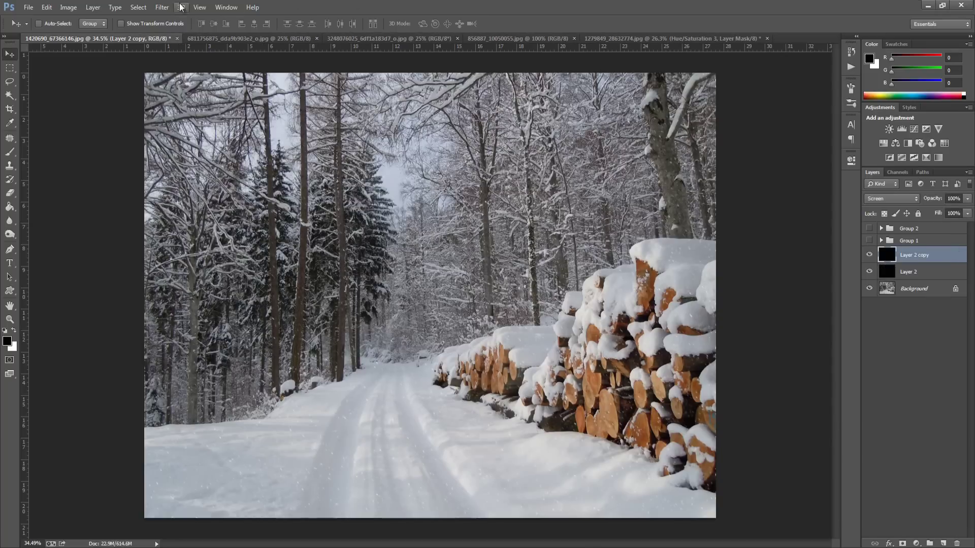
Apply the Crystallize filter to Layer 2 copy with the preset cell size
{"action": "left_click", "coordinate": [162, 7]}
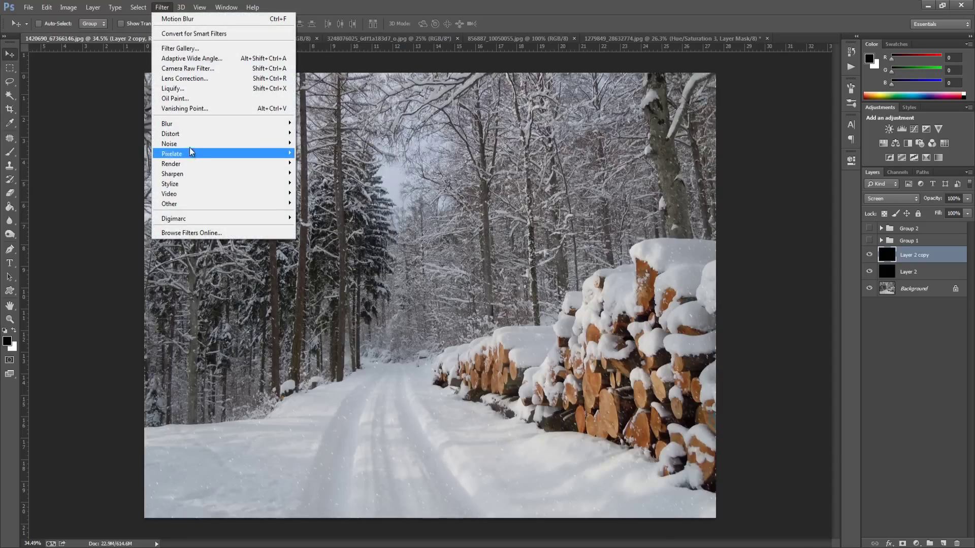
{"action": "mouse_move", "coordinate": [189, 154]}
{"action": "left_click", "coordinate": [318, 163]}
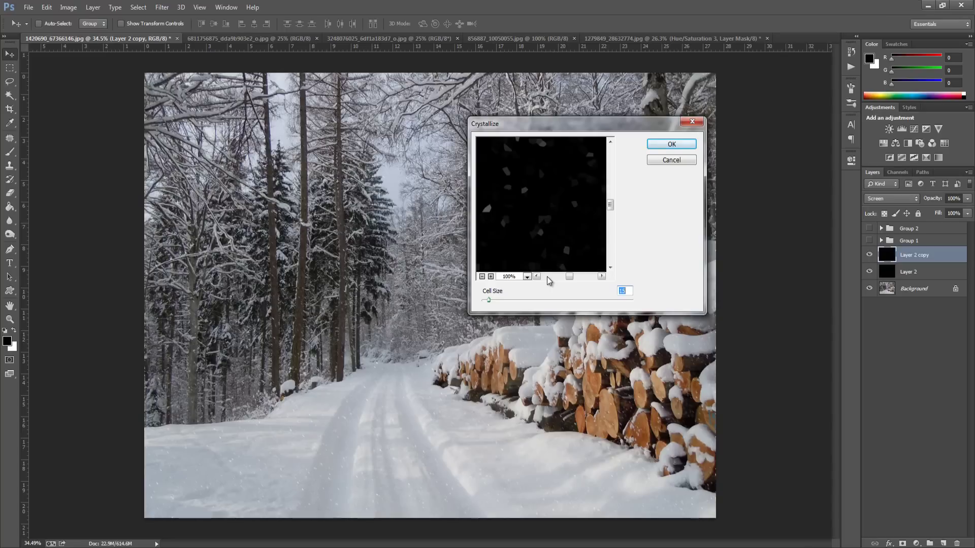
{"action": "left_click", "coordinate": [665, 144]}
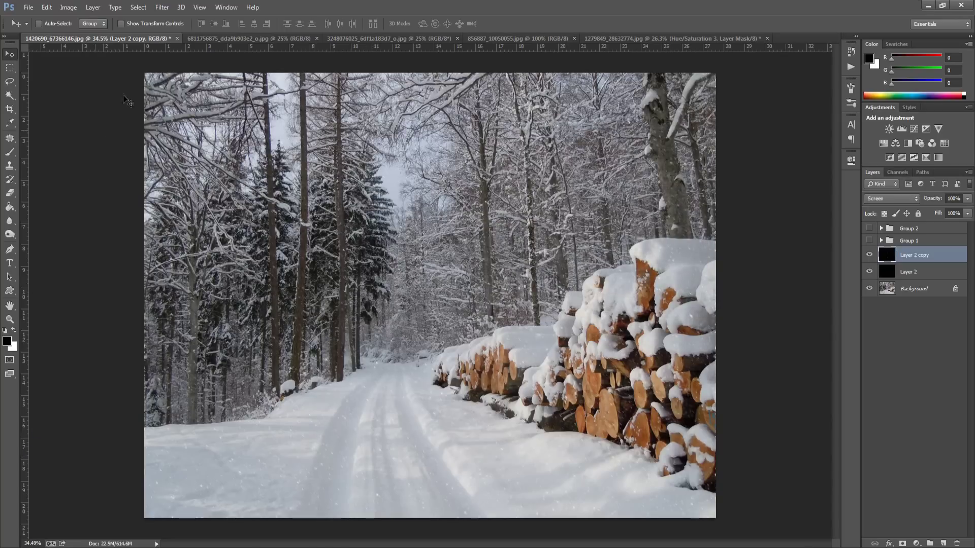
Apply Motion Blur to the crystallized Layer 2 copy with the preset angle and a distance of 10 pixels
{"action": "left_click", "coordinate": [161, 8]}
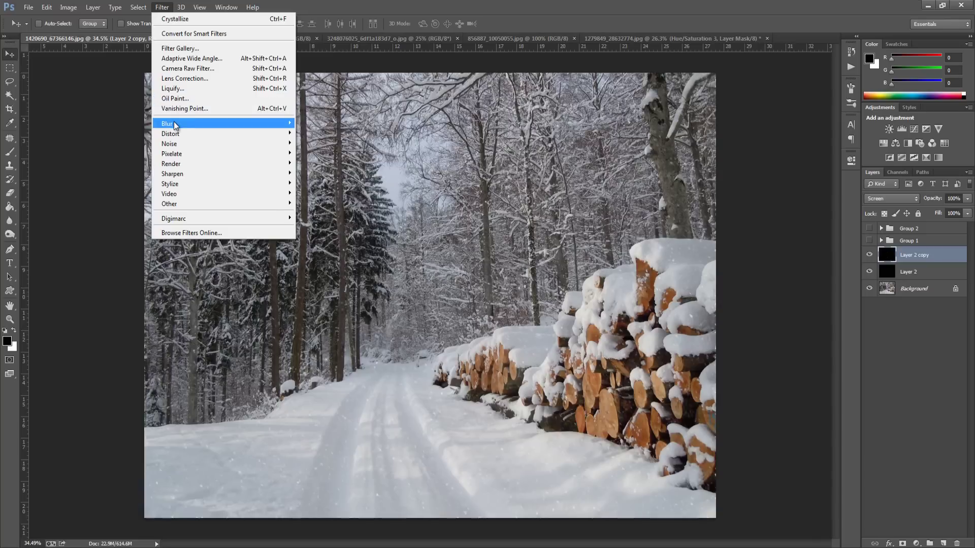
{"action": "mouse_move", "coordinate": [175, 126]}
{"action": "left_click", "coordinate": [321, 218]}
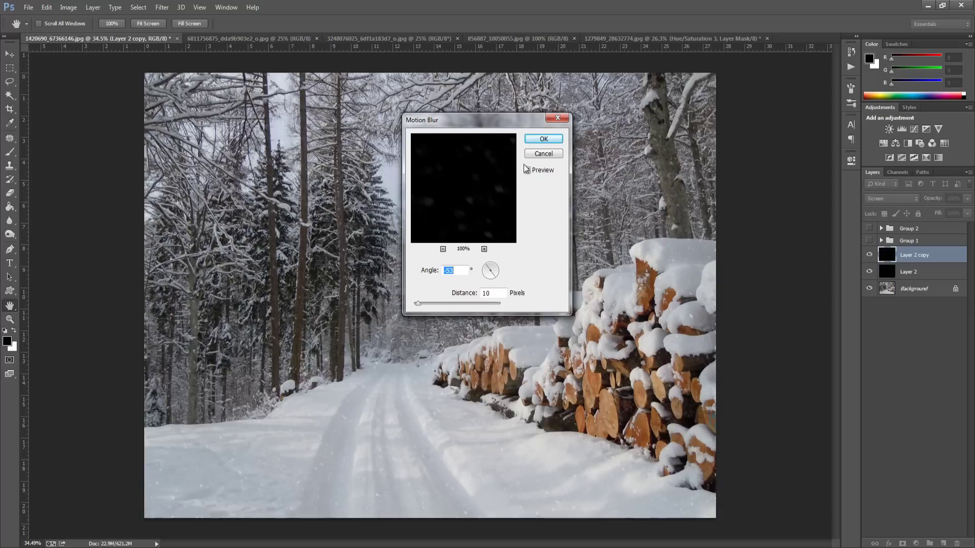
{"action": "left_click", "coordinate": [543, 140]}
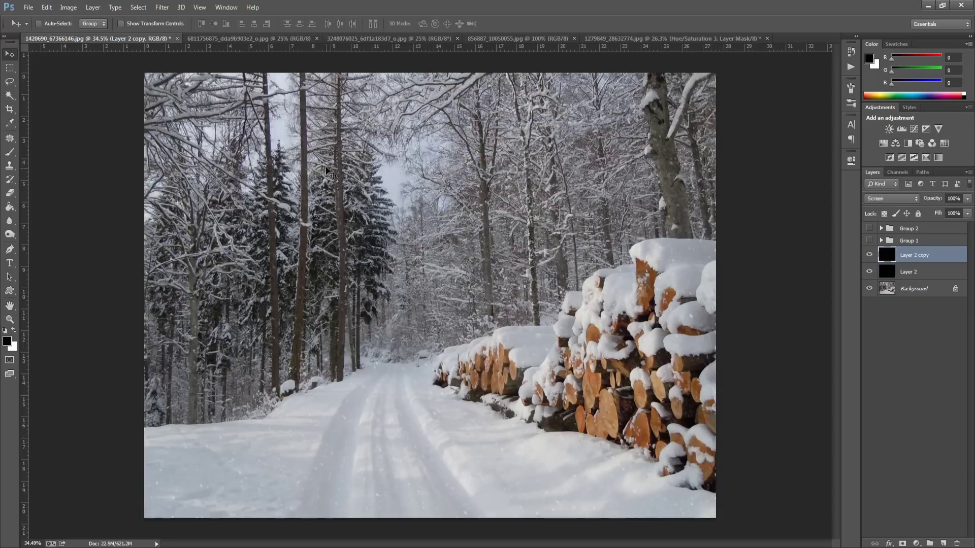
Duplicate Layer 2 twice, and duplicate the crystallized Layer 2 copy twice as well
{"action": "left_click", "coordinate": [928, 273]}
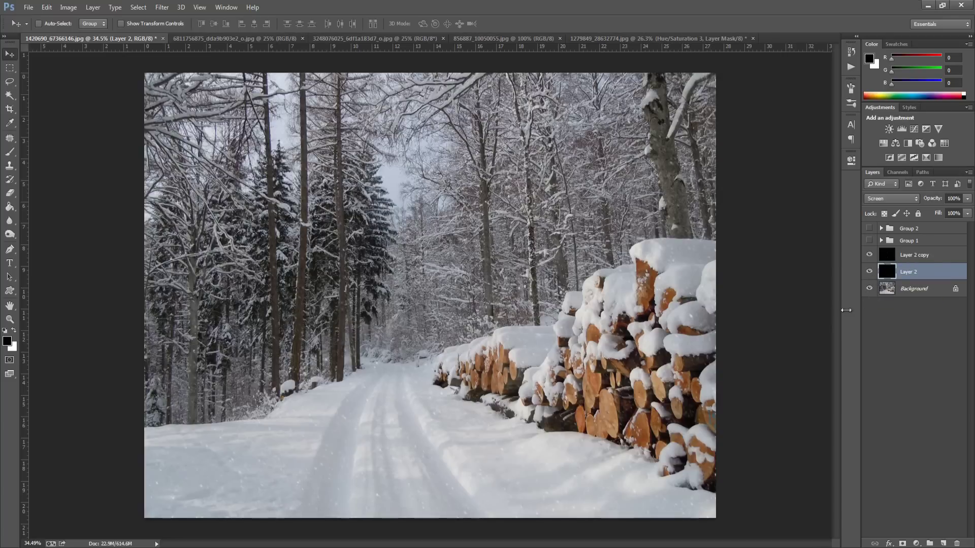
{"action": "key", "text": "ctrl+j"}
{"action": "key", "text": "ctrl+j"}
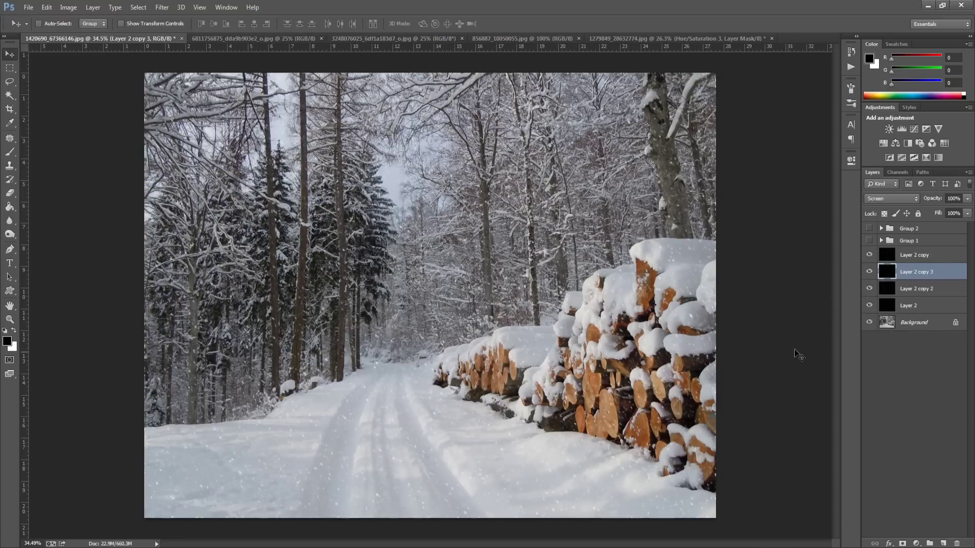
{"action": "left_click", "coordinate": [941, 255]}
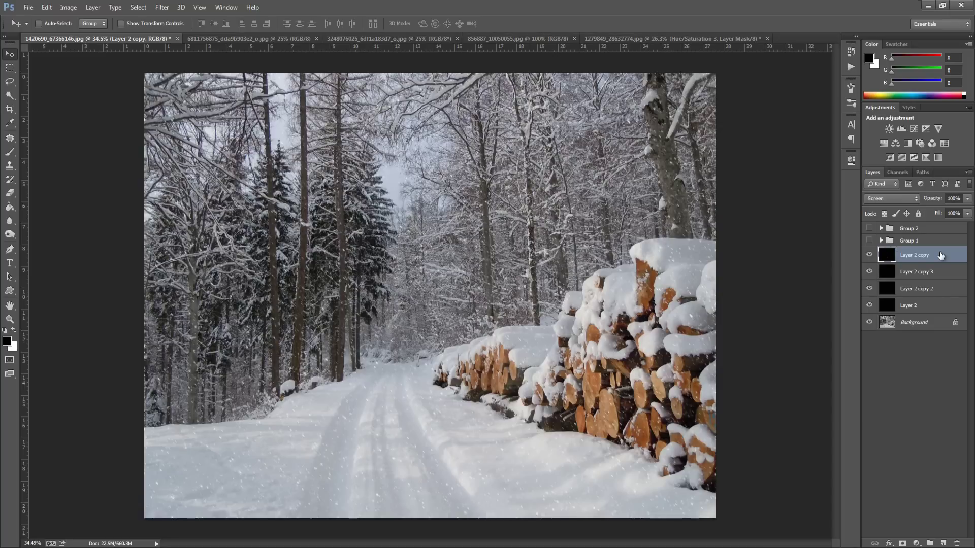
{"action": "key", "text": "ctrl+j"}
{"action": "key", "text": "ctrl+j"}
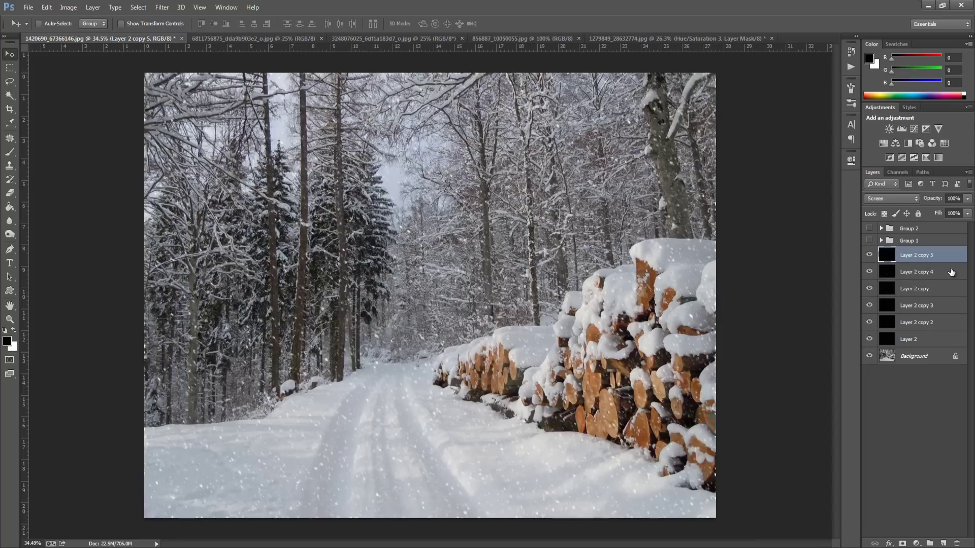
Scale the three crystallized snow layers together to 200% in width and height with Free Transform
{"action": "left_click", "coordinate": [951, 272], "text": "shift"}
{"action": "left_click", "coordinate": [947, 290], "text": "shift"}
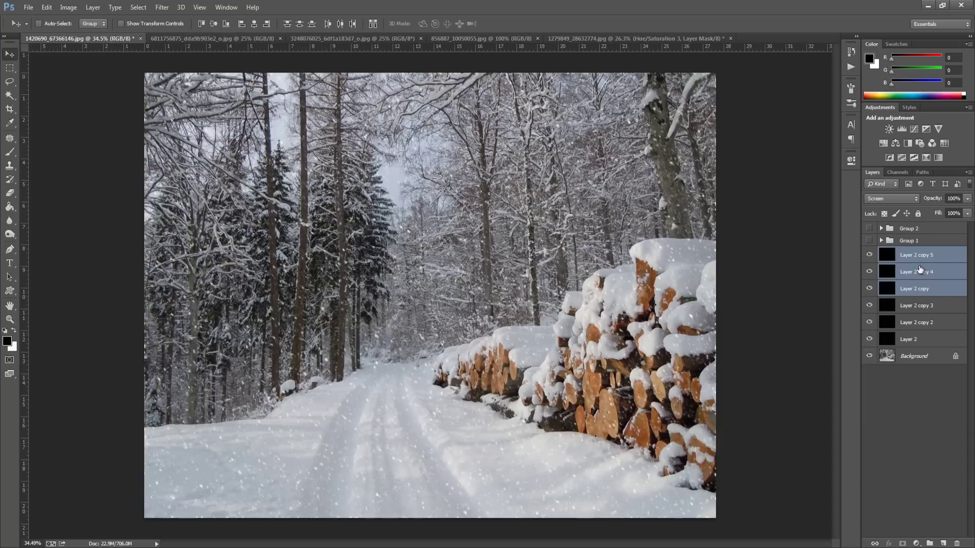
{"action": "key", "text": "ctrl+t"}
{"action": "scroll", "coordinate": [427, 251], "scroll_direction": "down", "scroll_amount": 4}
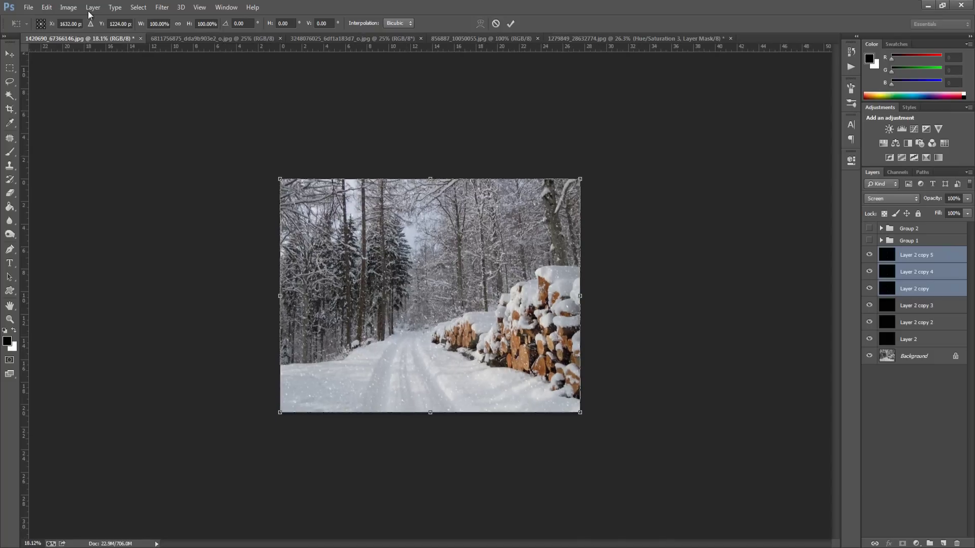
{"action": "left_click", "coordinate": [152, 23]}
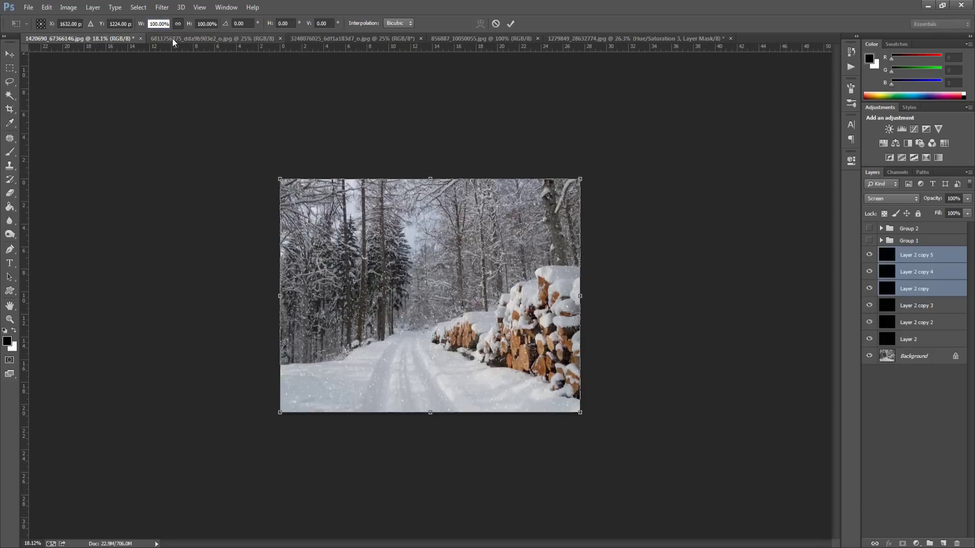
{"action": "type", "text": "200"}
{"action": "key", "text": "Return"}
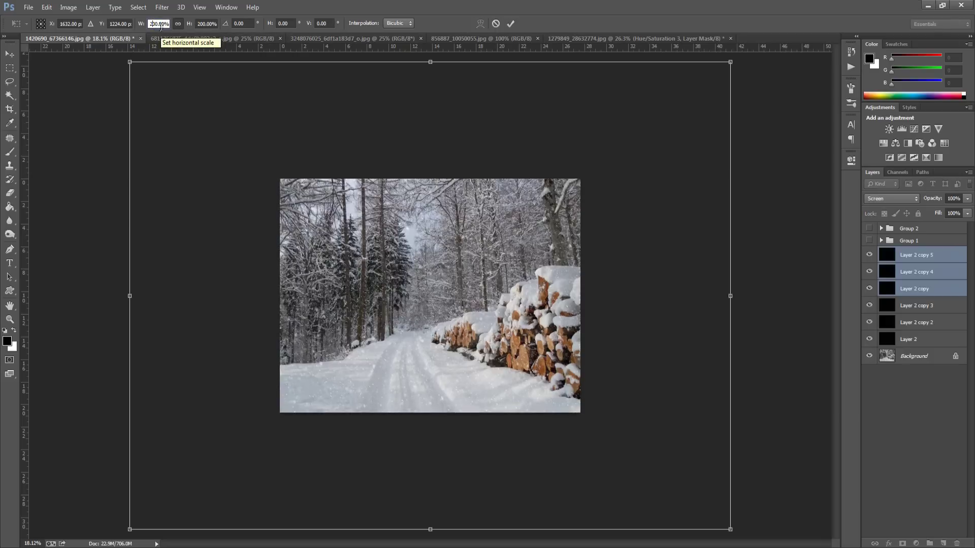
{"action": "left_click", "coordinate": [510, 23]}
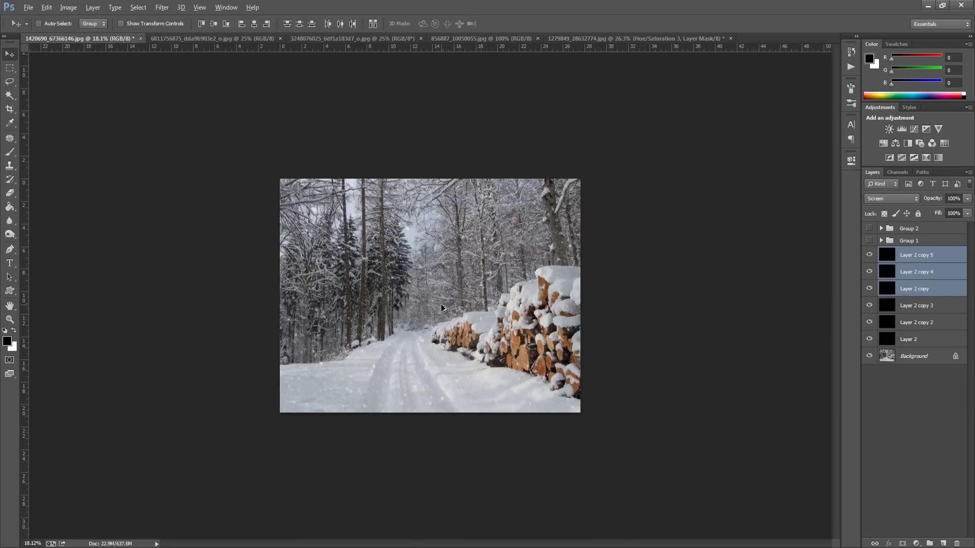
{"action": "scroll", "coordinate": [441, 303], "scroll_direction": "up", "scroll_amount": 2}
{"action": "scroll", "coordinate": [350, 296], "scroll_direction": "up", "scroll_amount": 1}
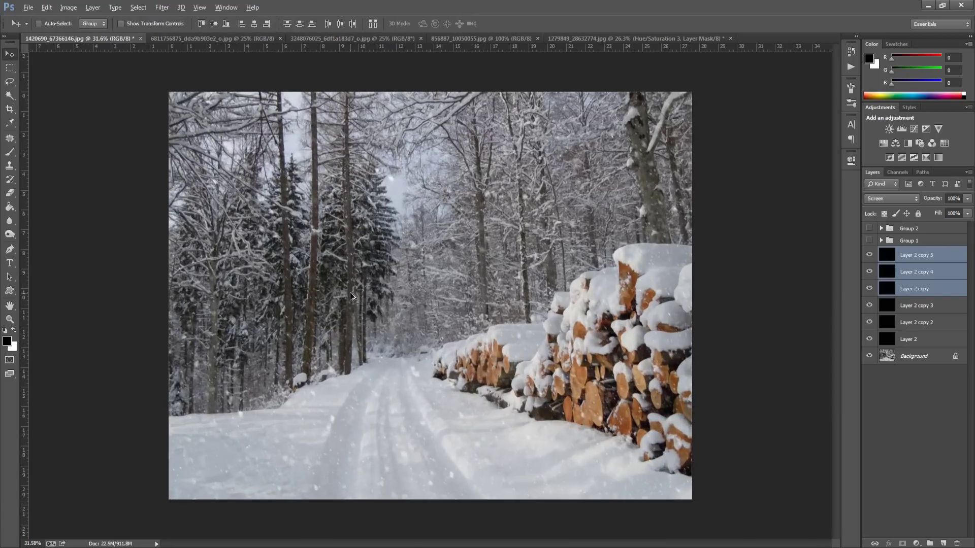
{"action": "scroll", "coordinate": [350, 295], "scroll_direction": "down", "scroll_amount": 1}
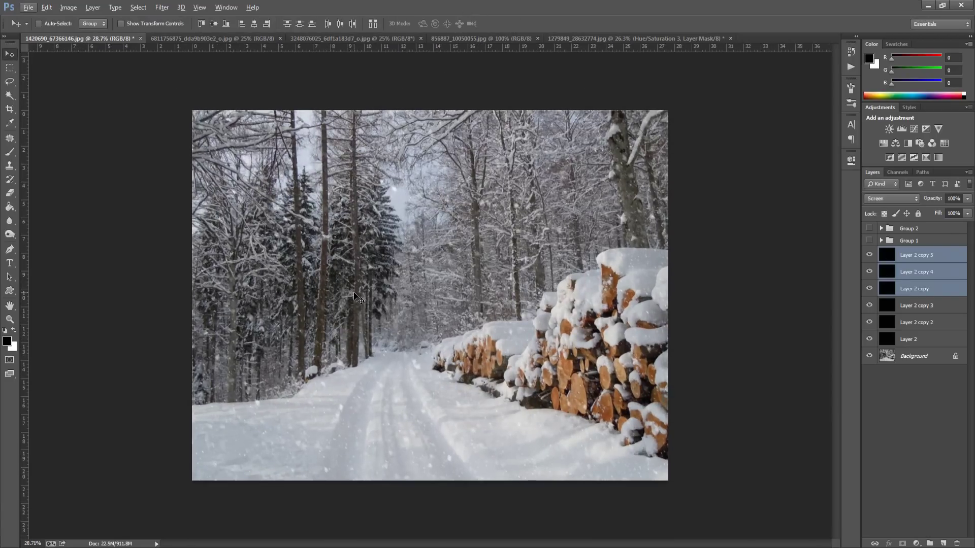